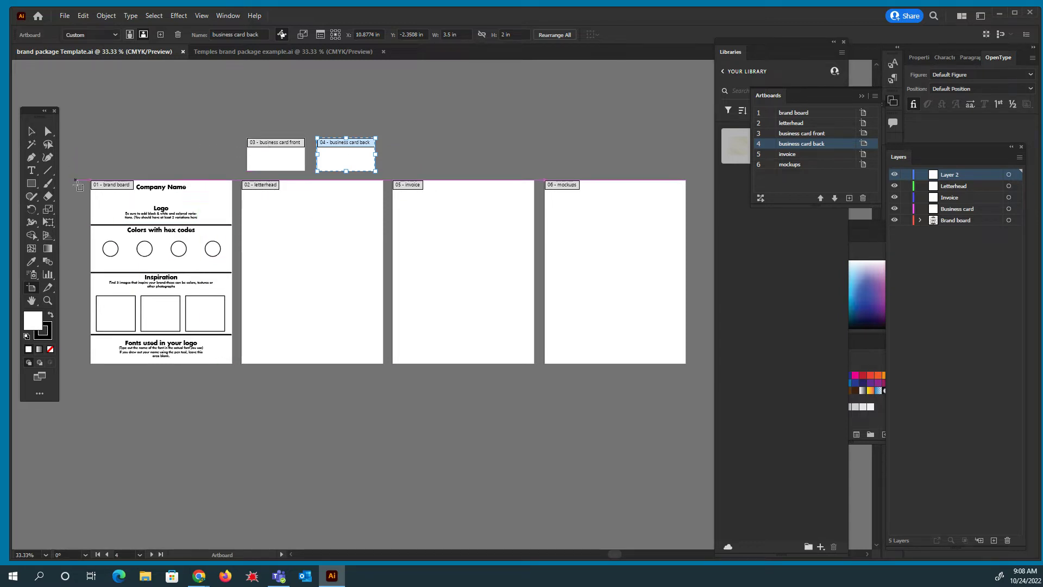
Step: Leave the Artboard tool and select the brand board template group
click(32, 131)
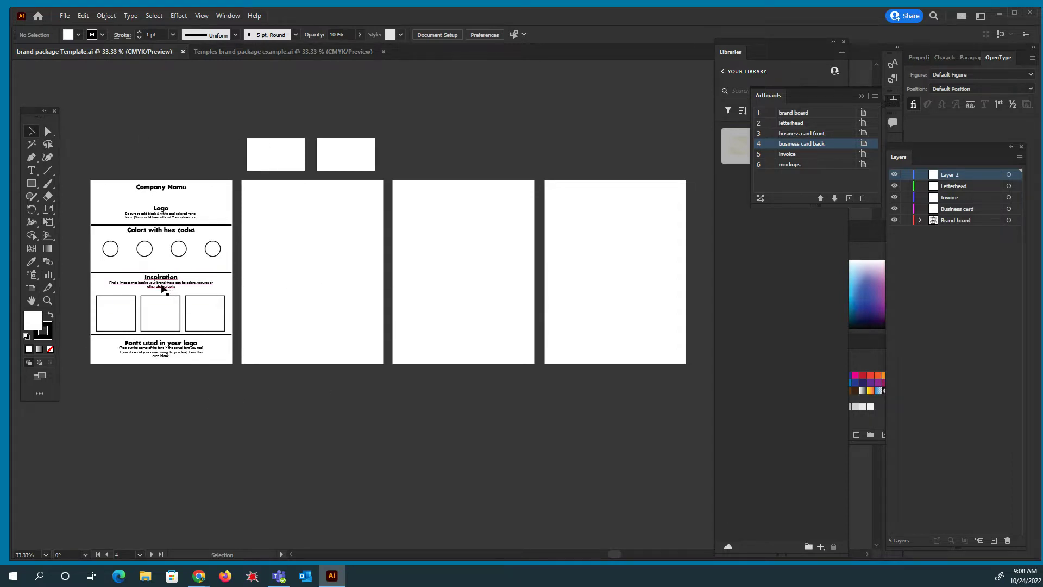
click(172, 188)
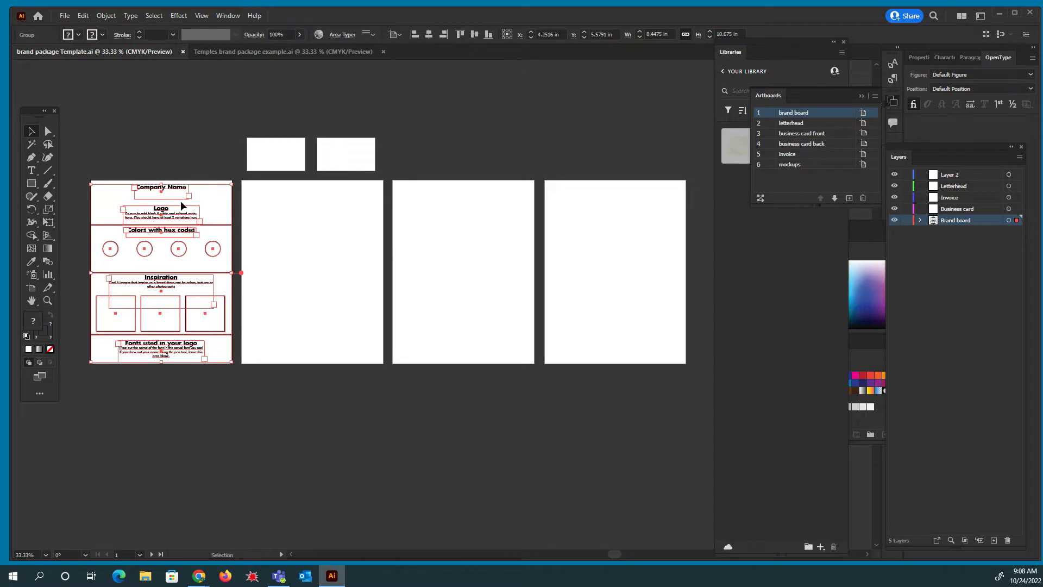
Step: Ungroup the brand board template objects and deselect them at 66.67% zoom
right_click(178, 194)
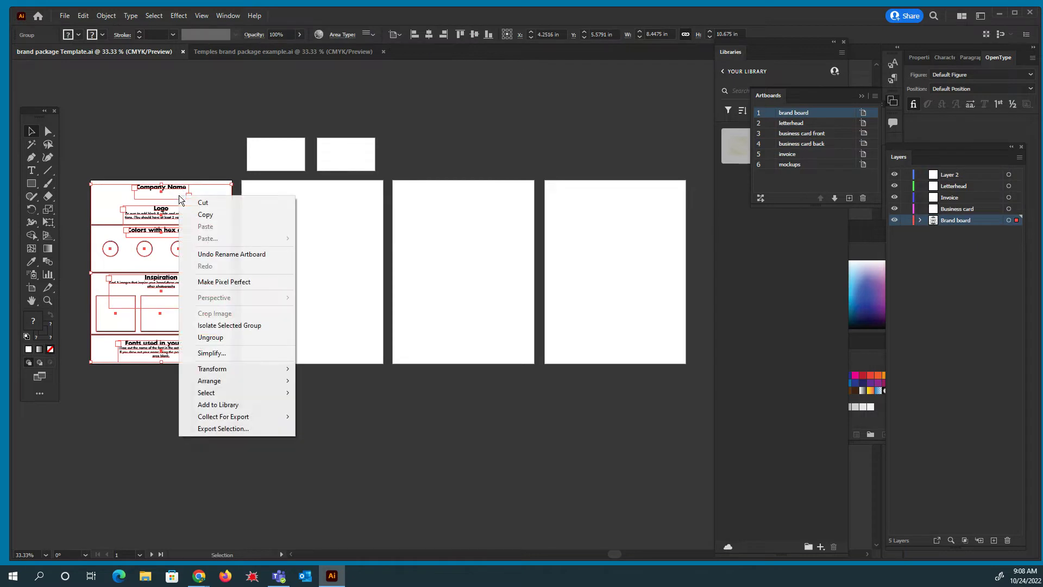
click(212, 338)
key(ctrl+plus)
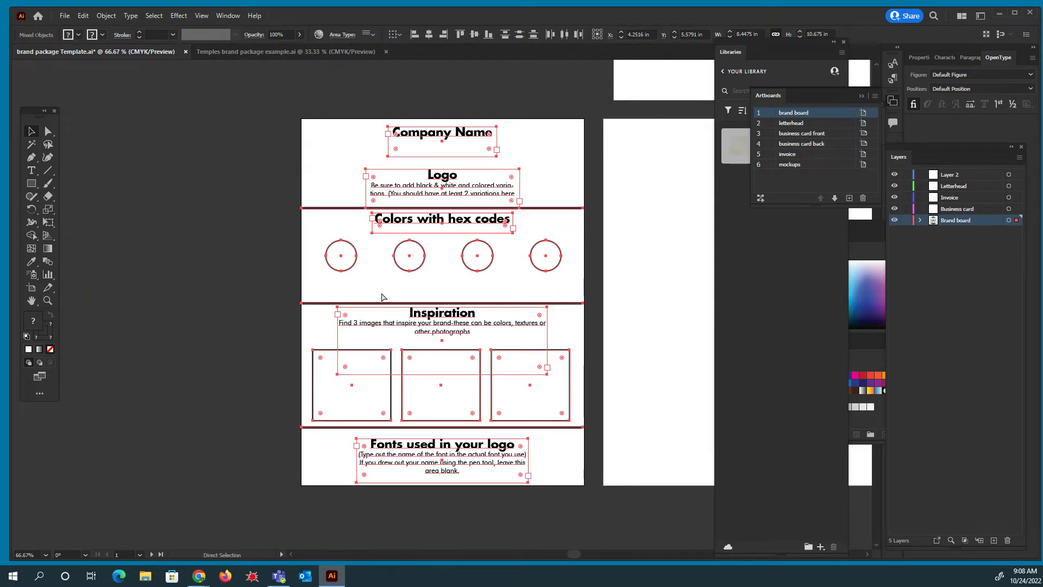
key(ctrl+plus)
key(ctrl+minus)
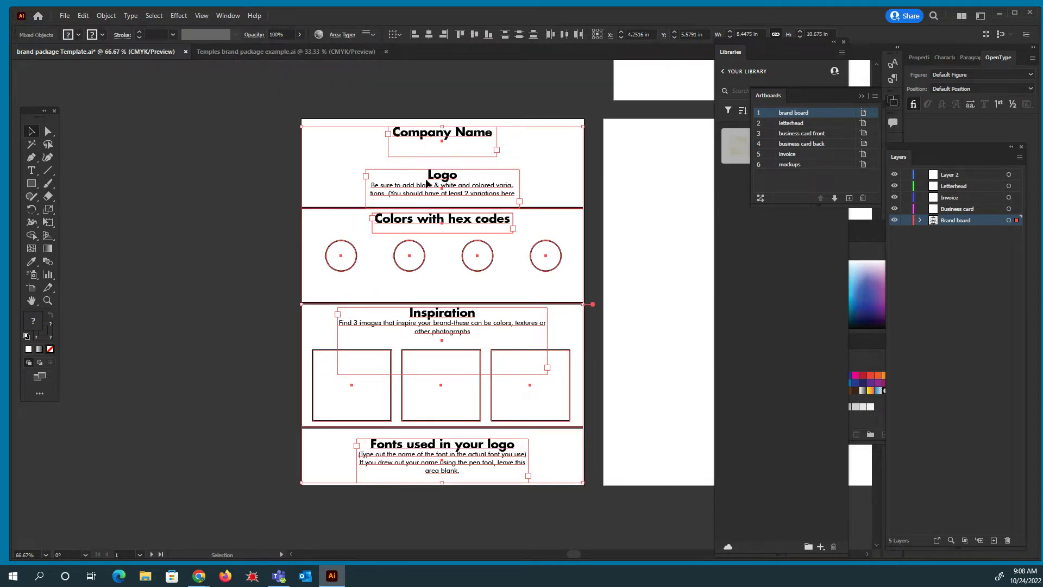
click(237, 176)
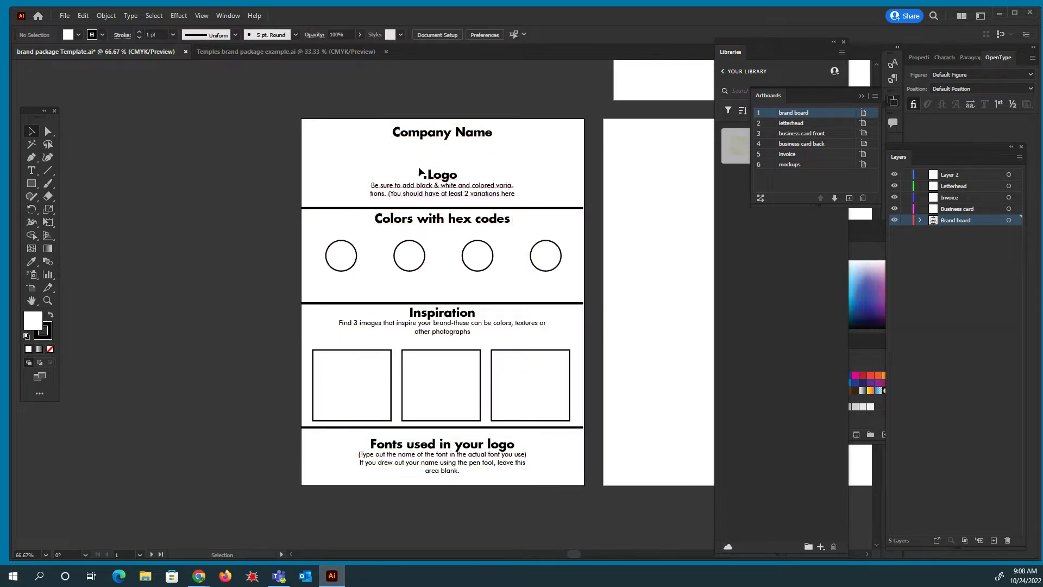
Step: Delete the Company Name title and the Logo heading with its instructions
click(446, 140)
key(Delete)
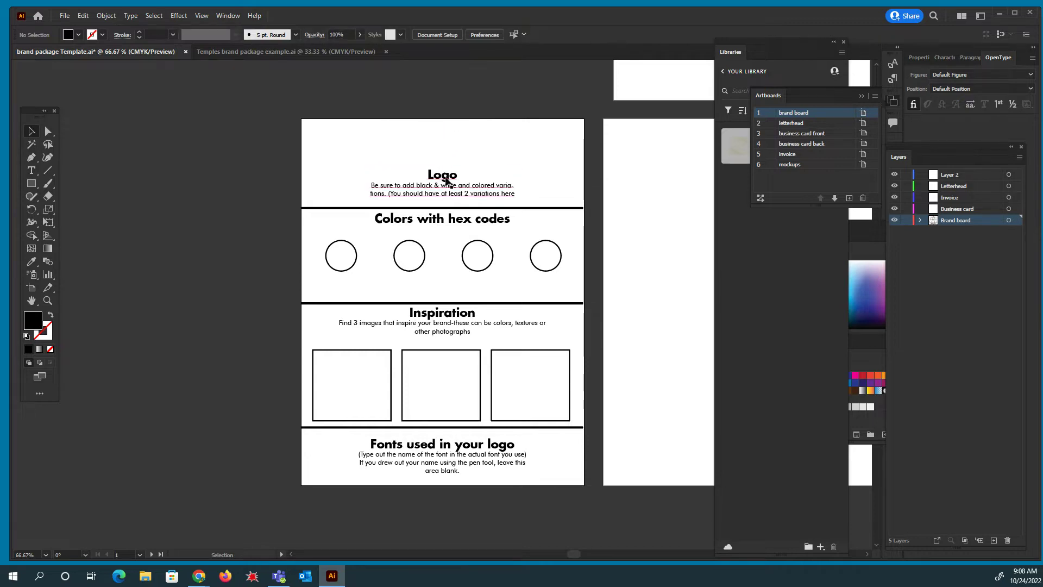
click(446, 180)
key(Delete)
Step: Begin placing an external file onto the brand board, then cancel it
click(64, 15)
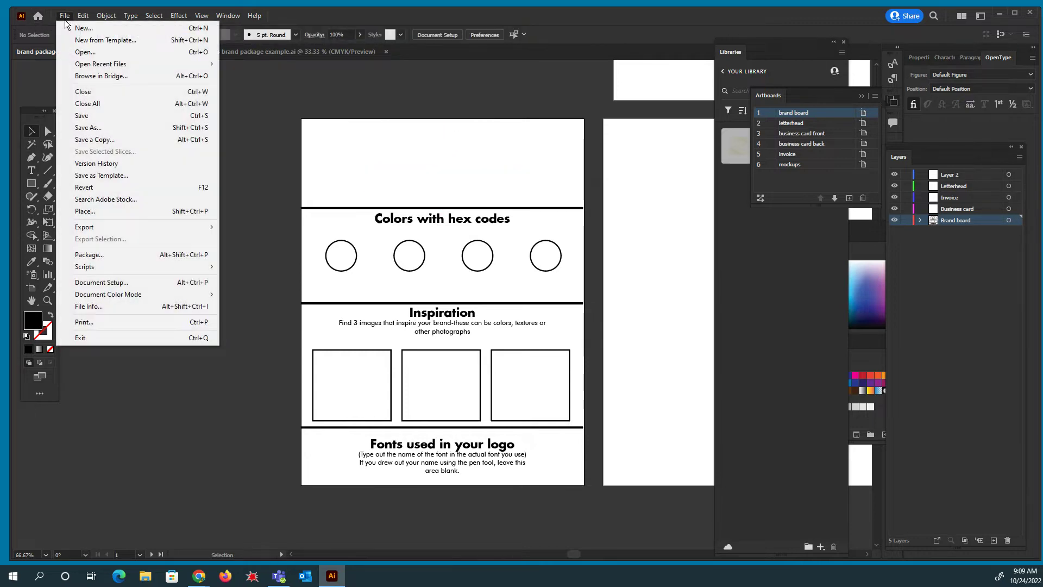
click(85, 211)
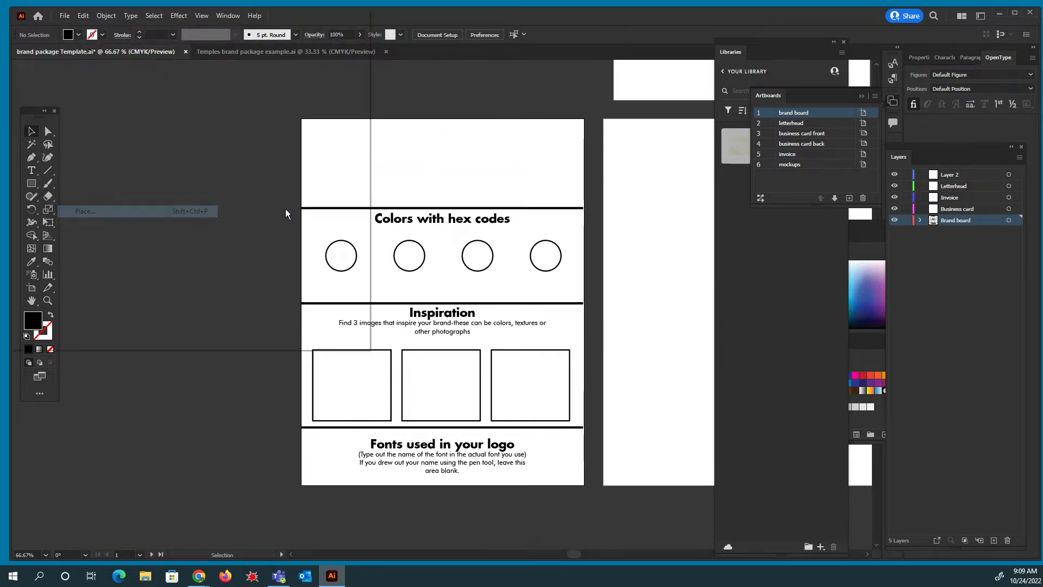
scroll(326, 136, down, 3)
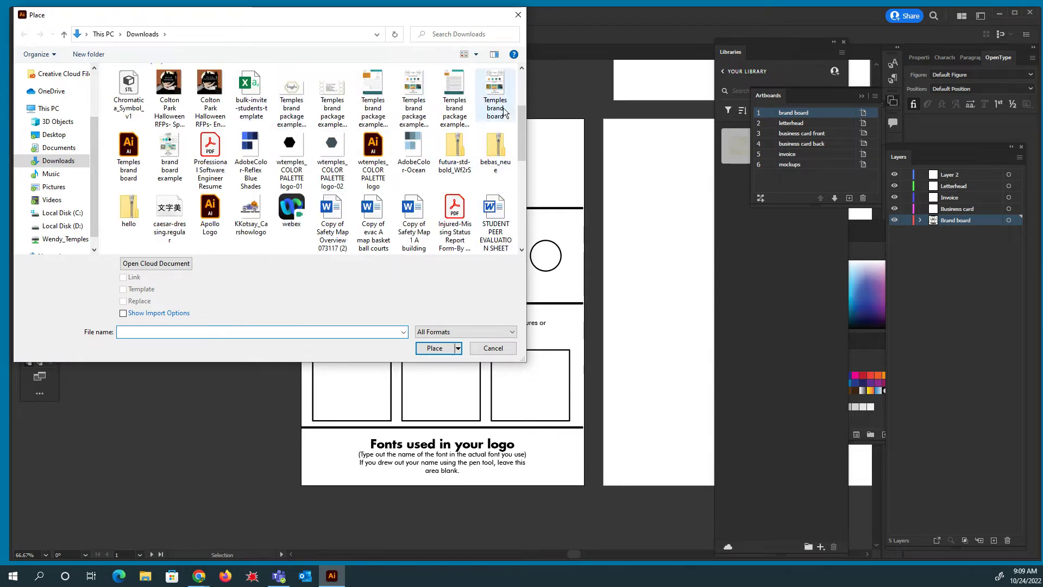
drag(523, 137, 520, 114)
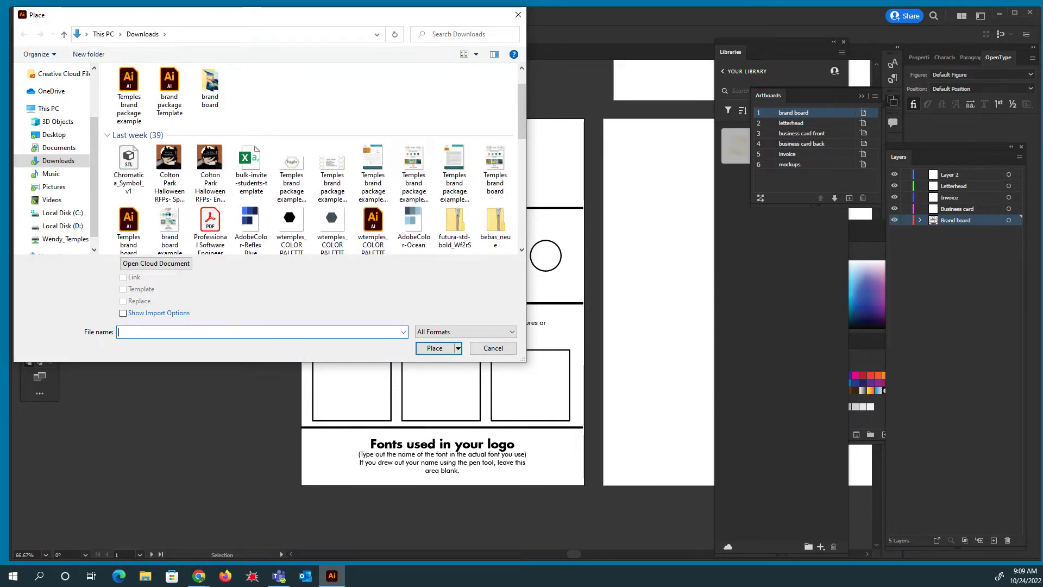
key(Escape)
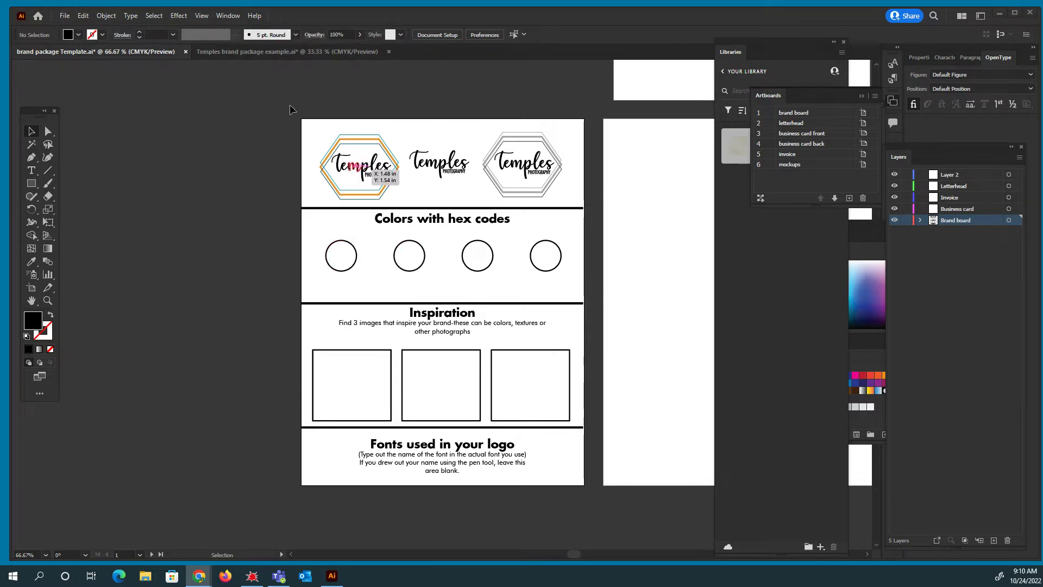
Step: Switch to the Temples brand package example and inspect its brand board swatches and logos
click(233, 50)
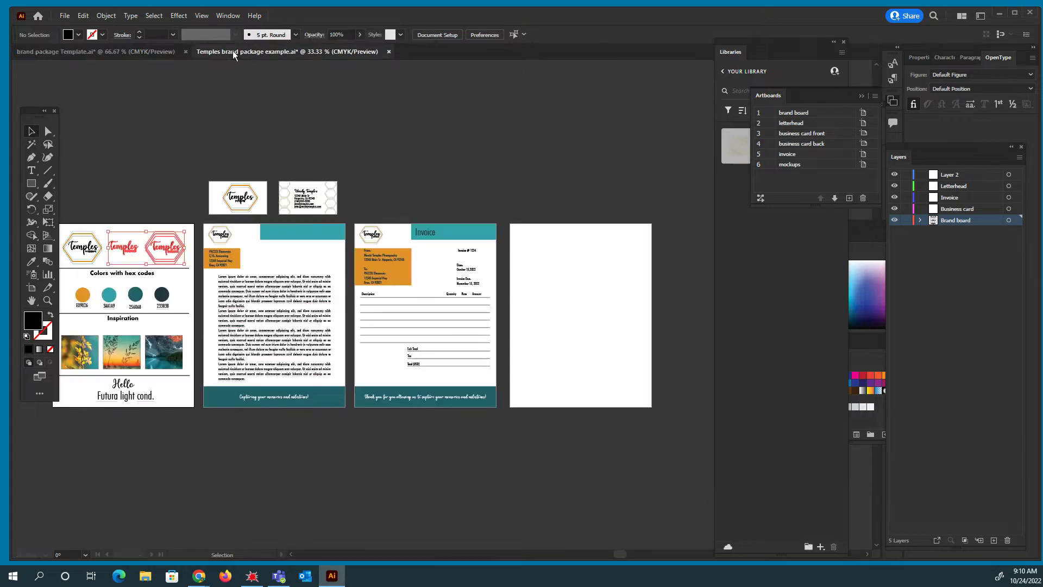
key(ctrl+equal)
key(ctrl+equal)
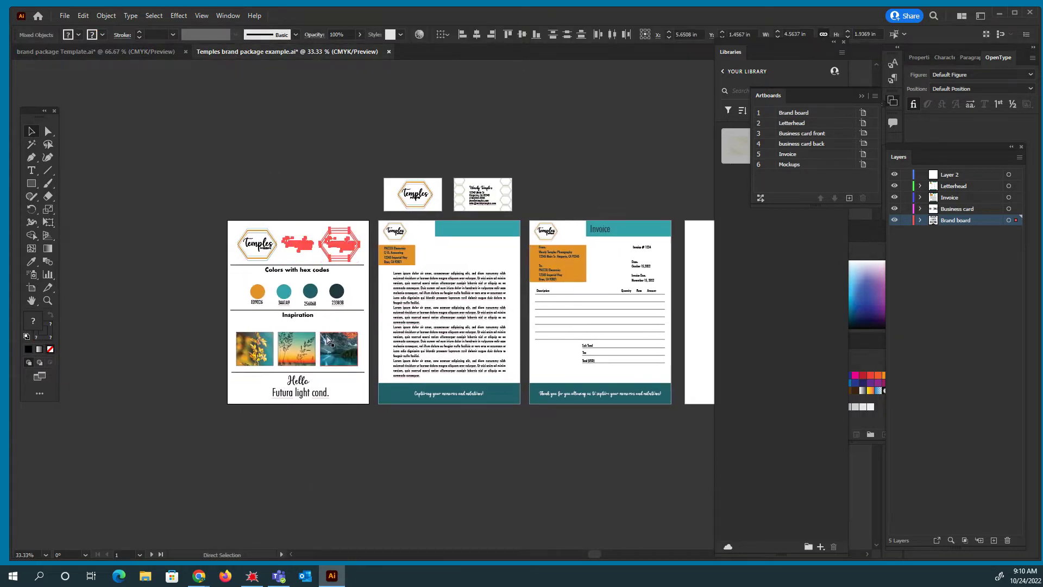
key(v)
key(ctrl+1)
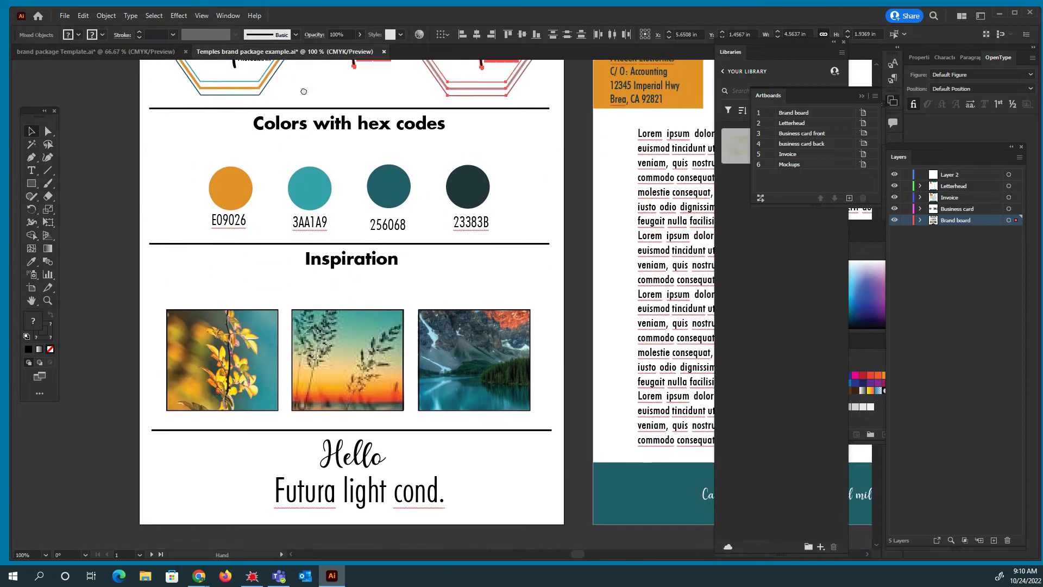
scroll(301, 127, up, 1)
key(ctrl+minus)
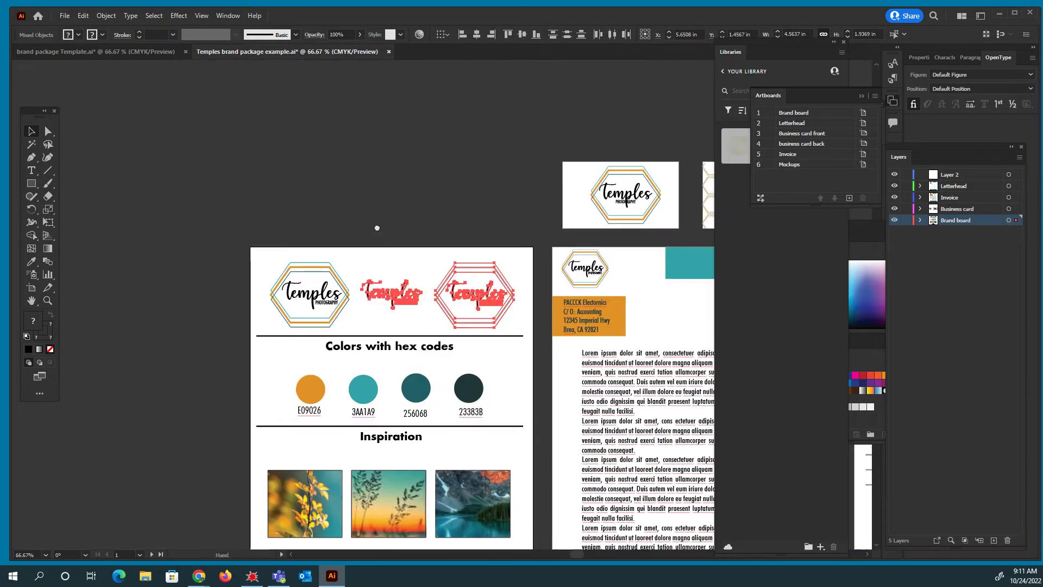
drag(377, 228, 349, 171)
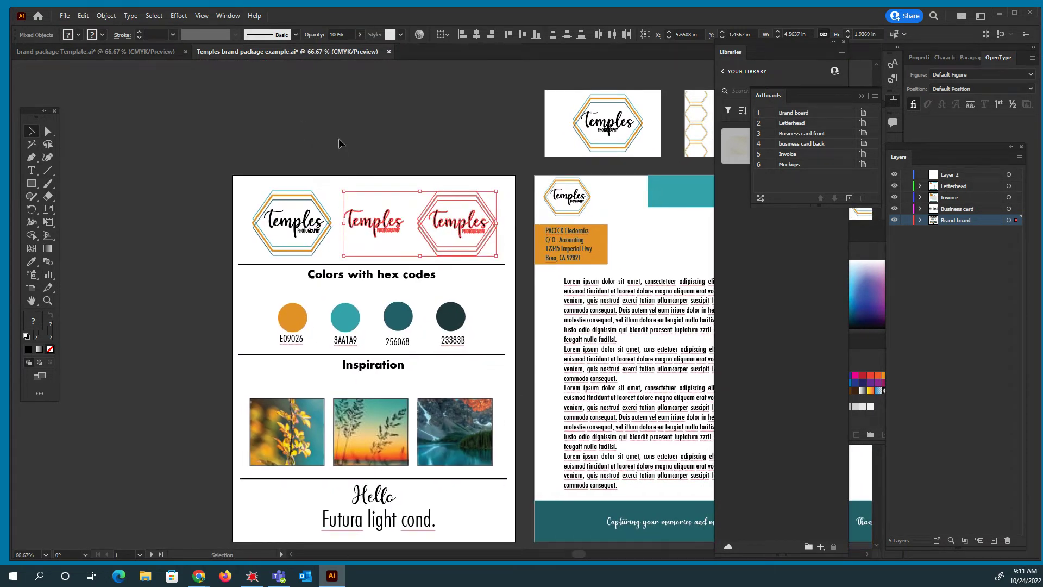
click(341, 144)
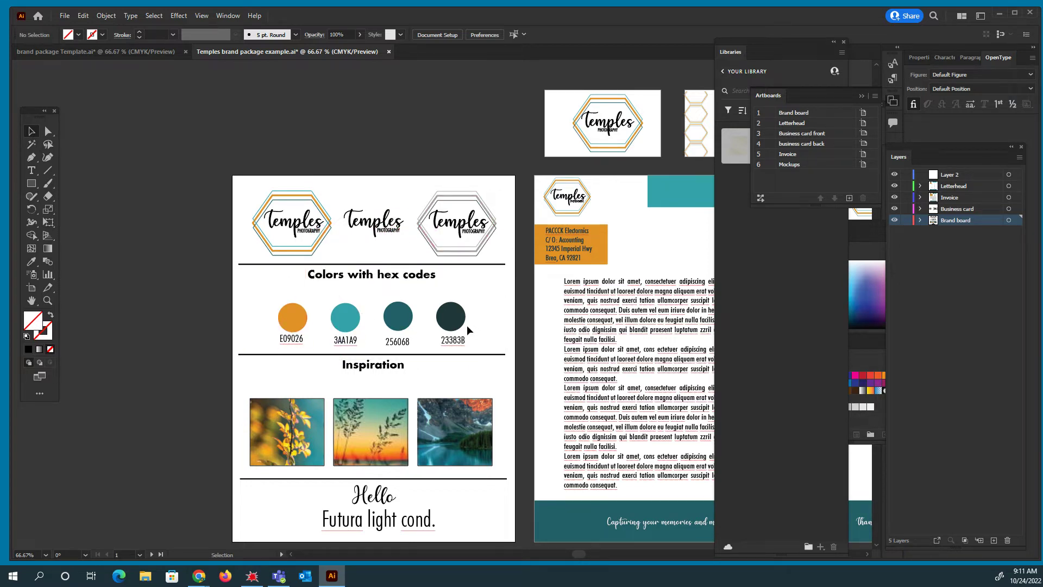
double_click(285, 327)
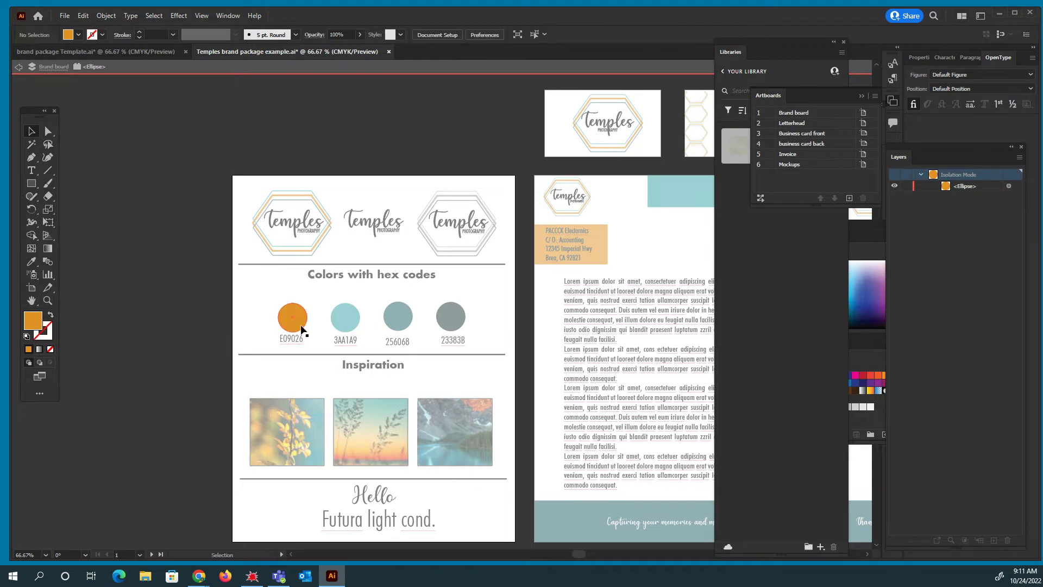
double_click(30, 322)
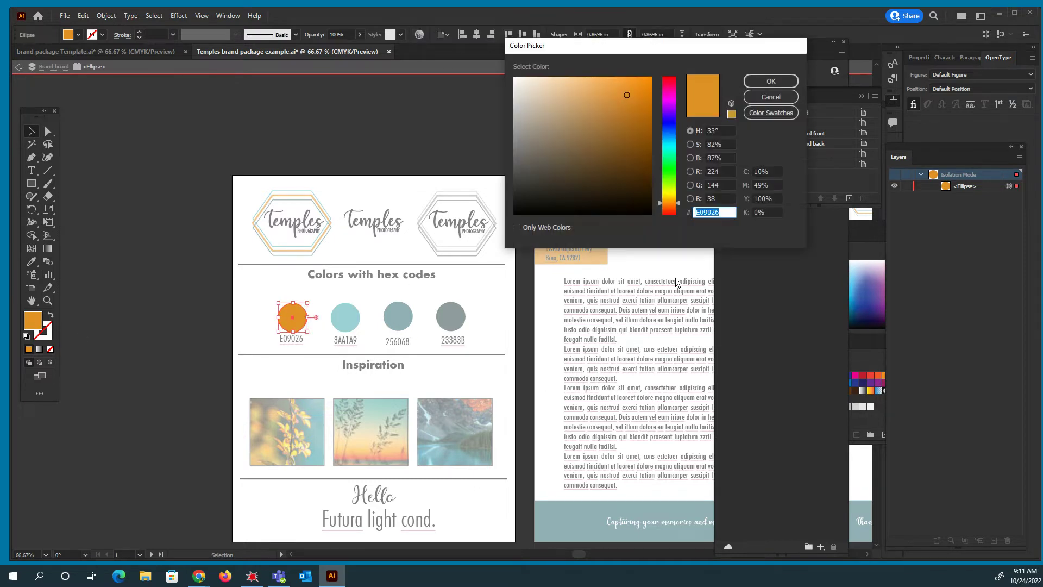
drag(644, 39, 350, 30)
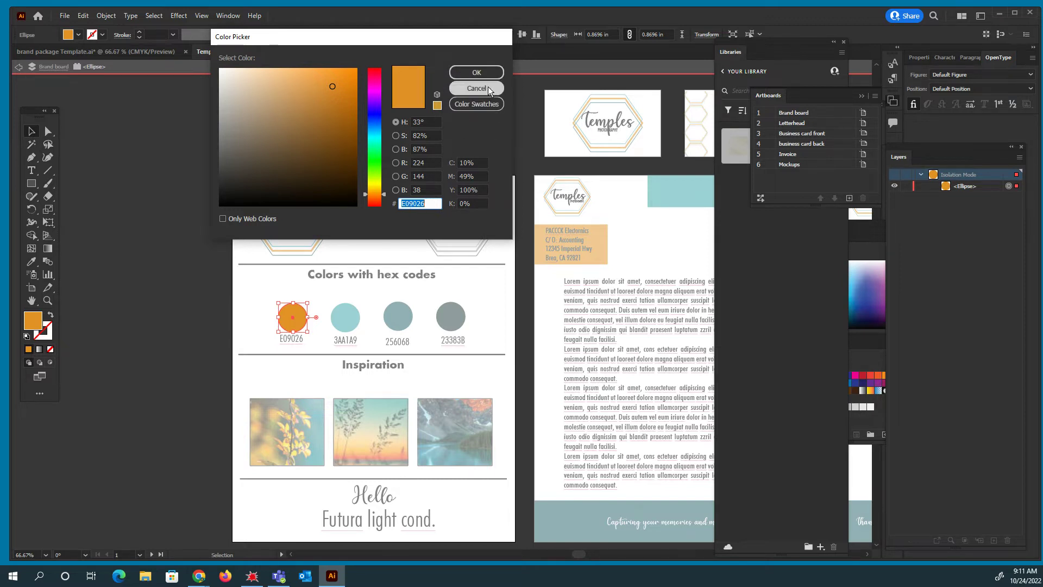
click(476, 72)
click(308, 343)
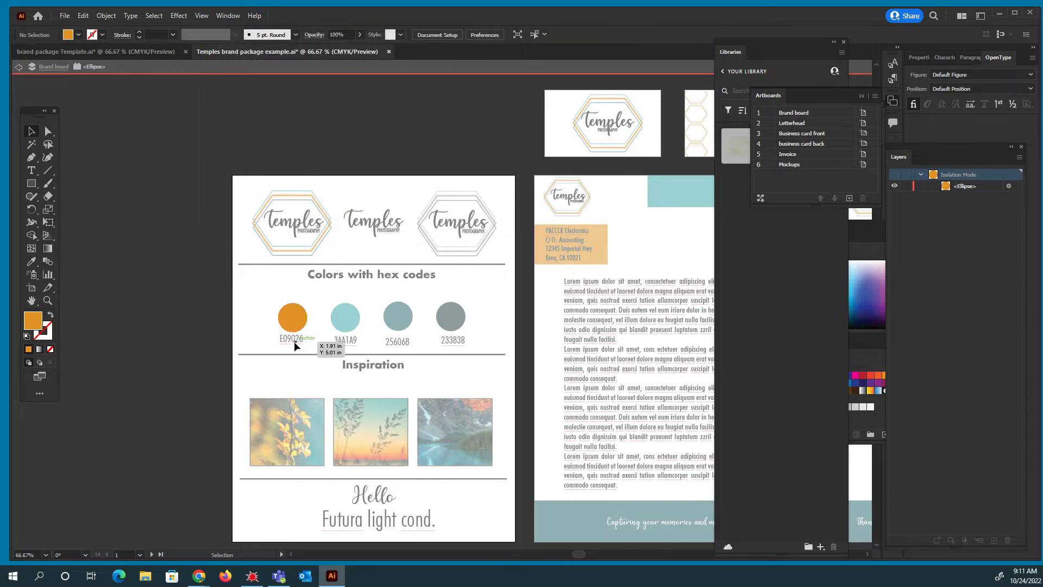
Step: Exit isolation mode on the circle and select the E09026 hex label text
double_click(207, 227)
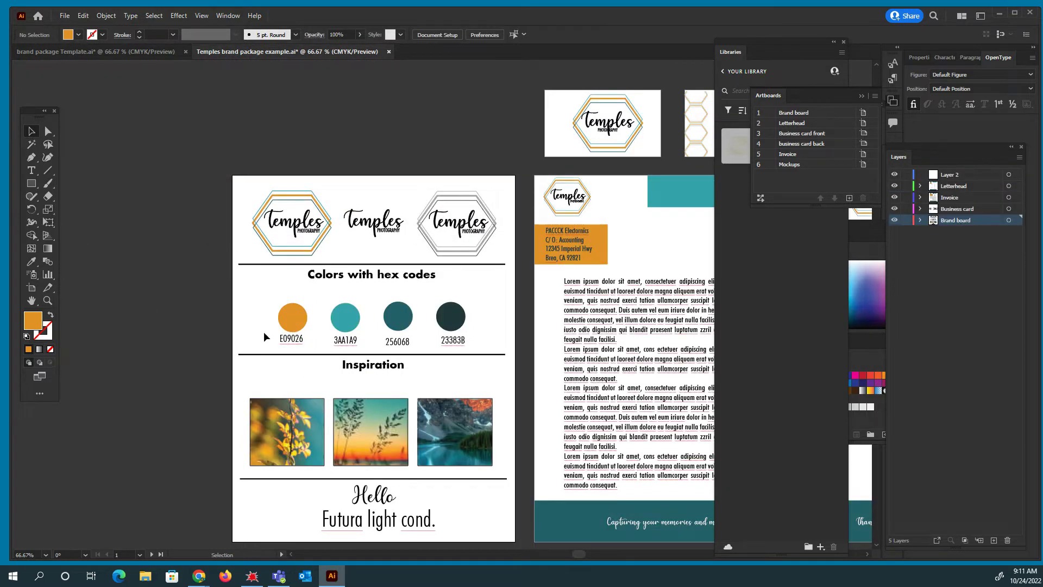
click(31, 170)
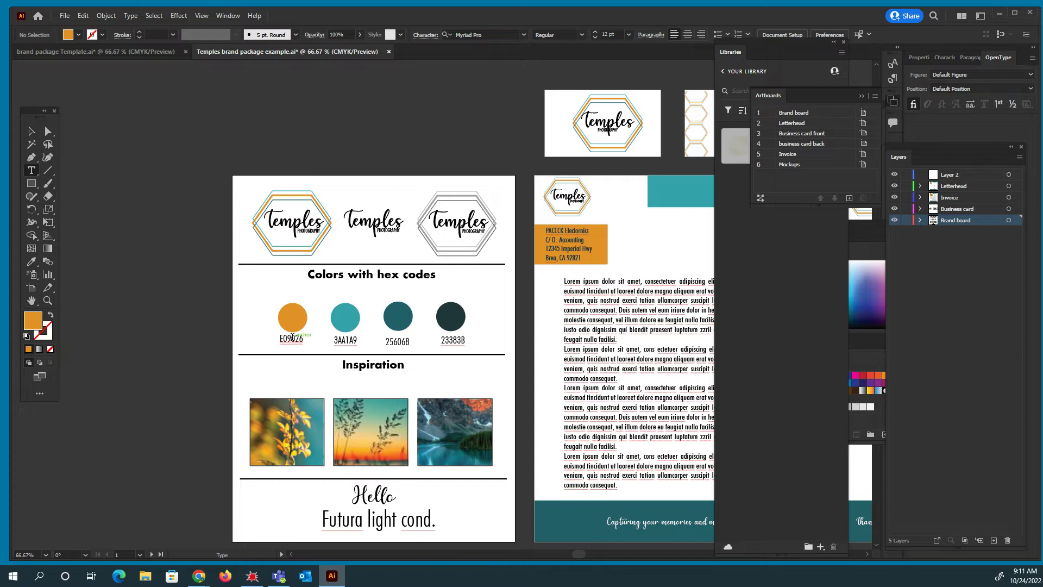
double_click(291, 339)
key(Right)
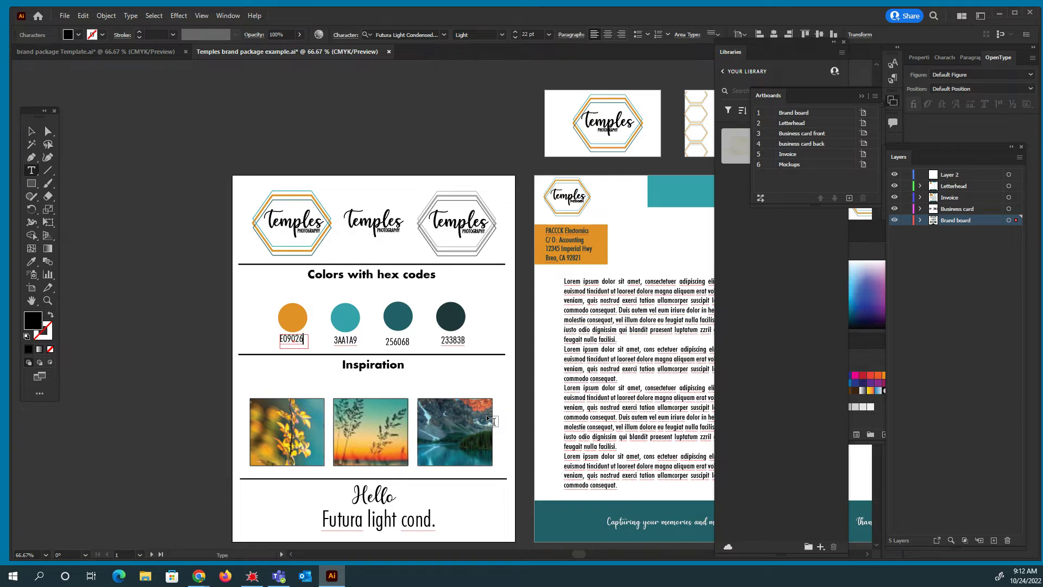
Step: Draw a text frame right of the inspiration photos, then discard it empty
drag(467, 512, 491, 468)
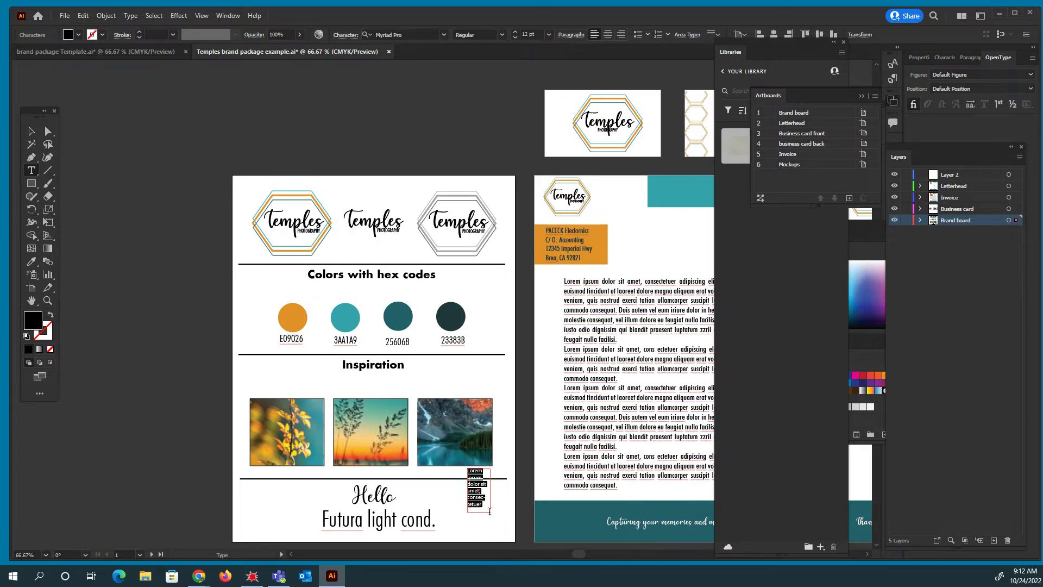
key(BackSpace)
click(31, 131)
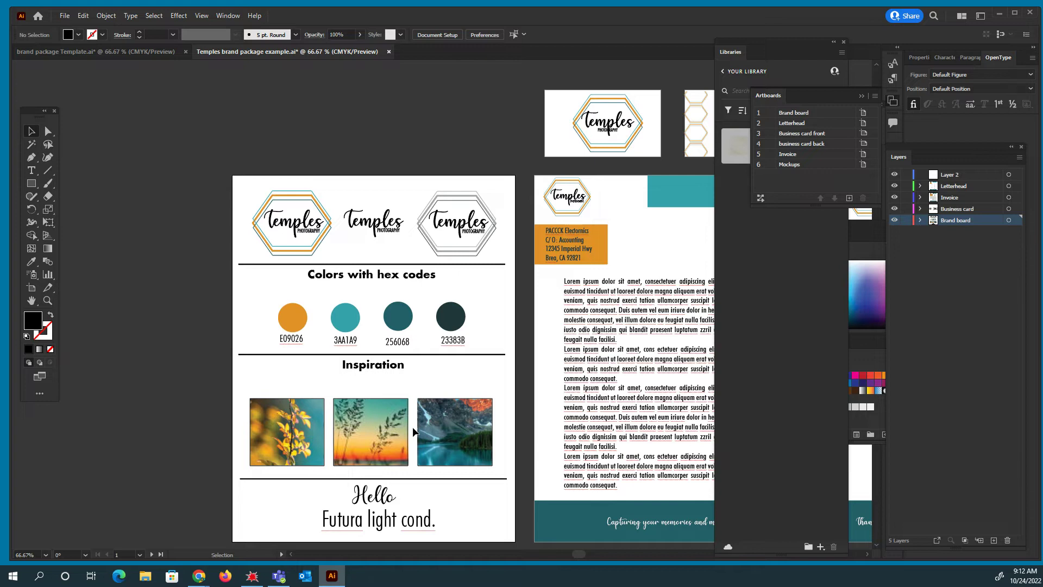
scroll(442, 494, down, 4)
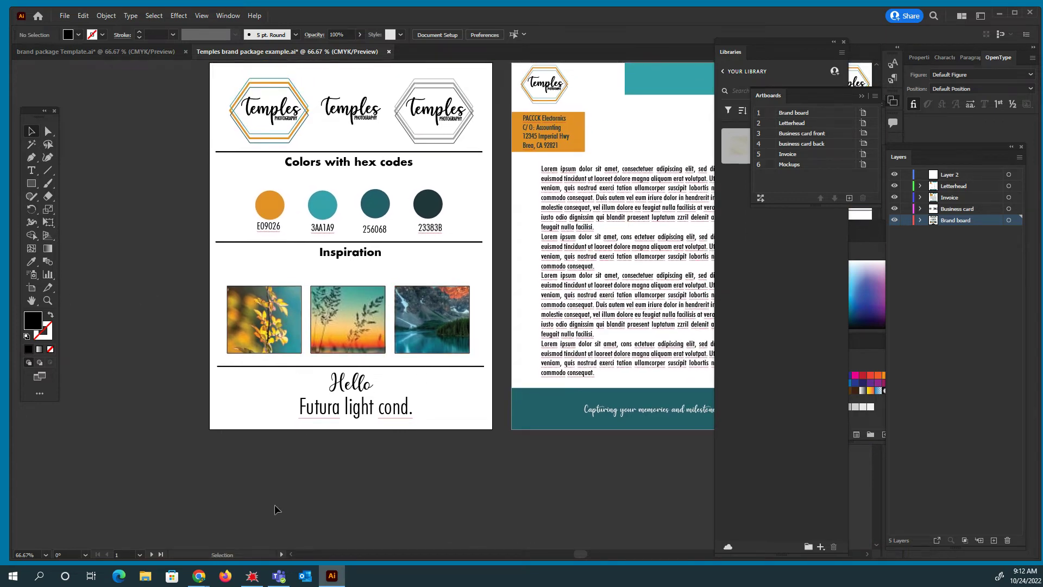
Step: In Chrome, replace the teal and gold search with 'high jewlery brands' image results
mouse_move(199, 575)
click(317, 530)
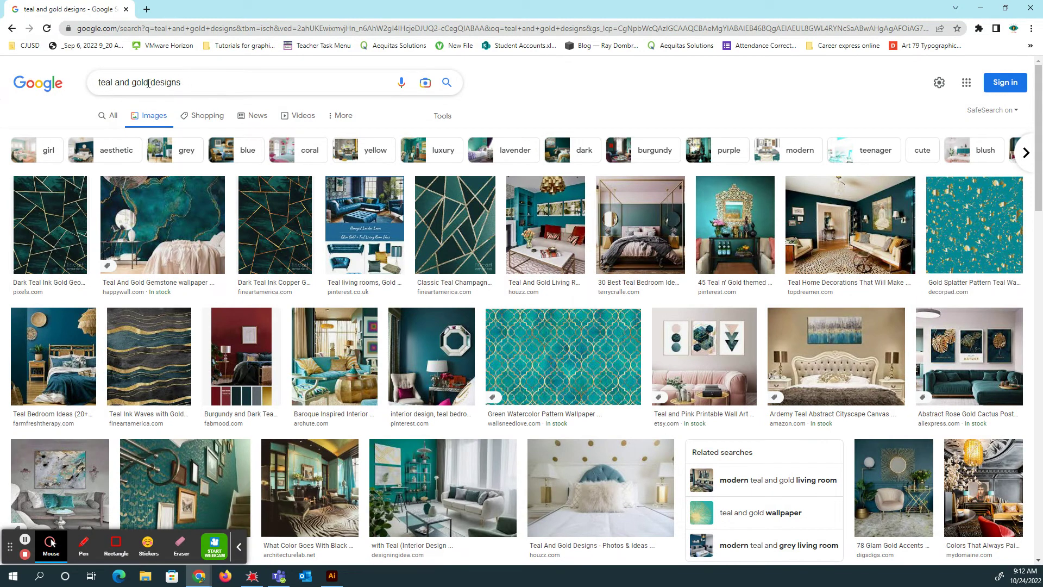
click(224, 86)
key(BackSpace)
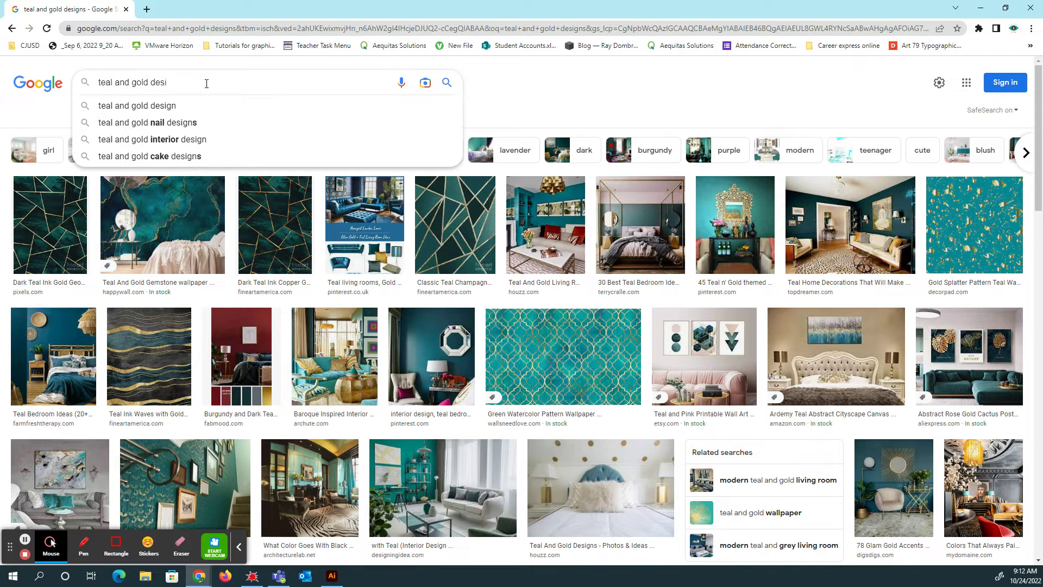
key(BackSpace)
key(BackSpace)
key(BackSpace)
key(BackSpace)
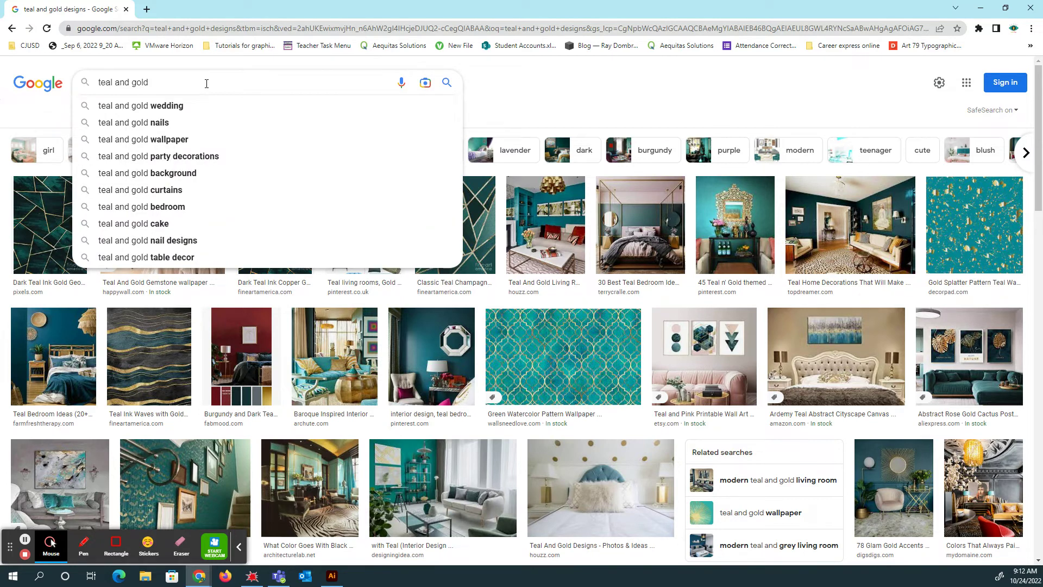
key(BackSpace)
key(BackSpace)
key(BackSpace)
key(BackSpace)
key(BackSpace)
key(BackSpace)
key(BackSpace)
key(BackSpace)
key(BackSpace)
key(BackSpace)
key(BackSpace)
key(BackSpace)
key(BackSpace)
key(BackSpace)
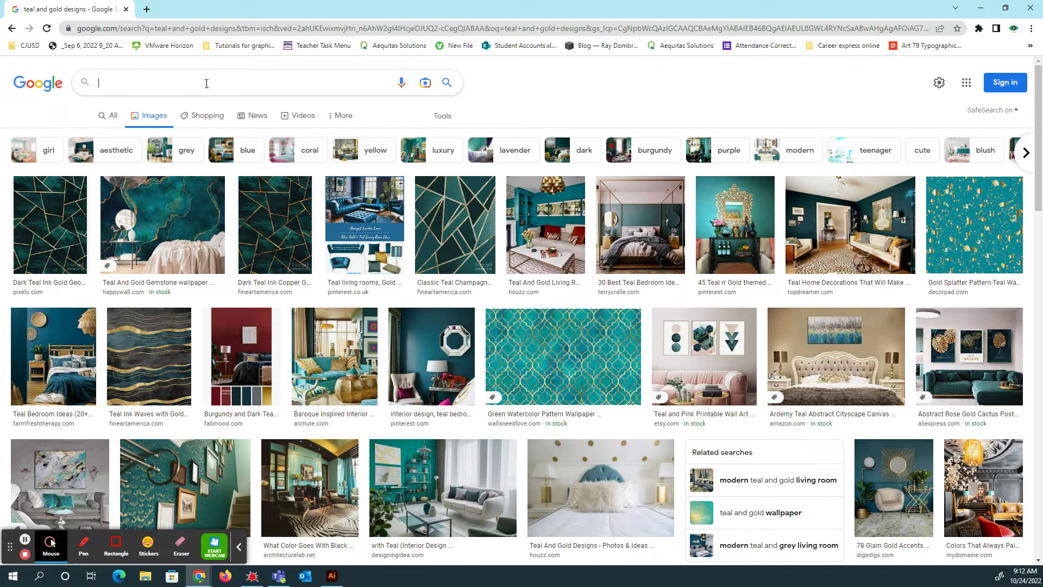
text(high)
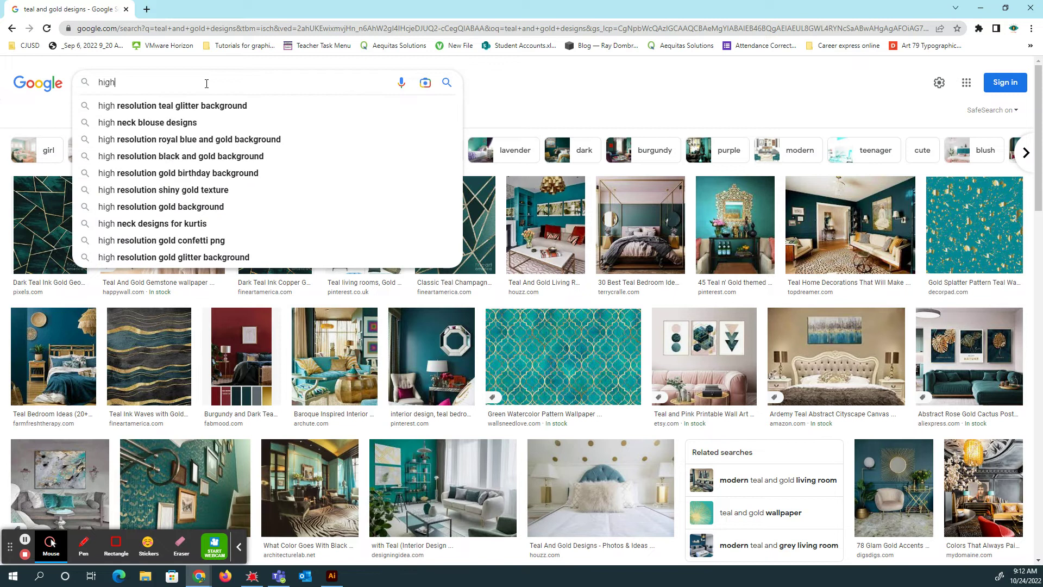
text( jewler)
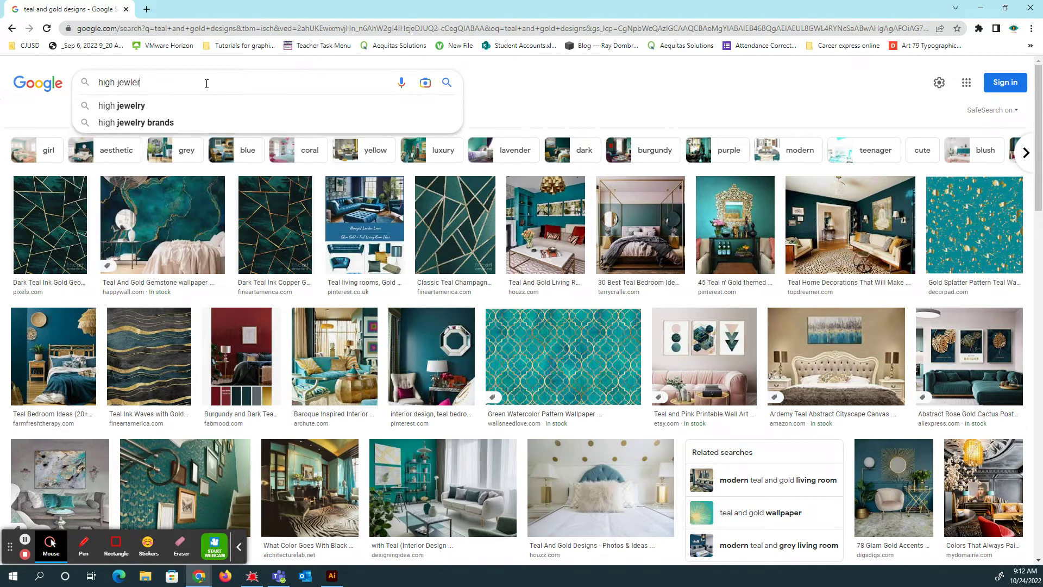
text(y )
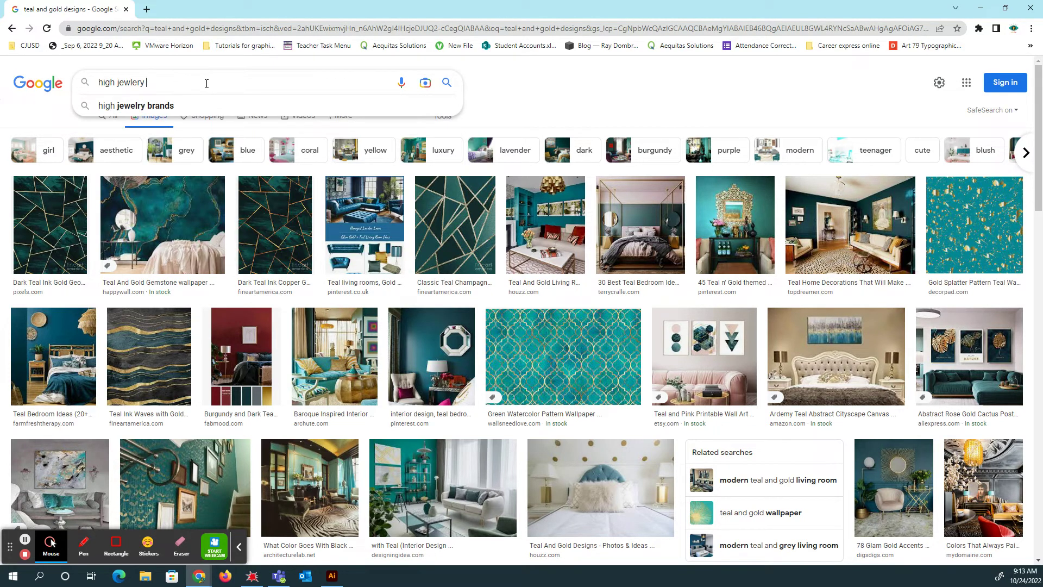
text(brands)
key(Return)
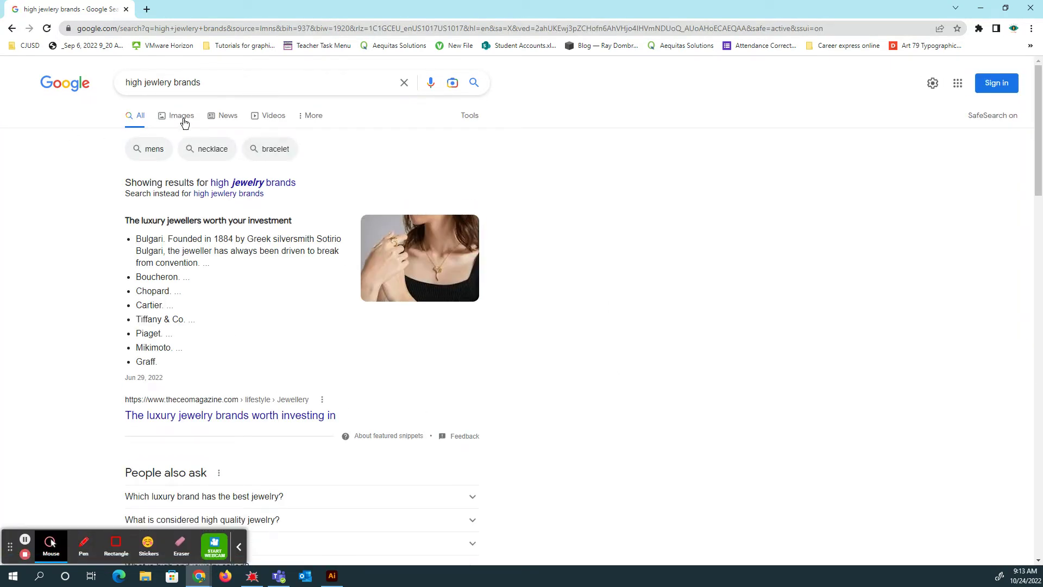
click(182, 116)
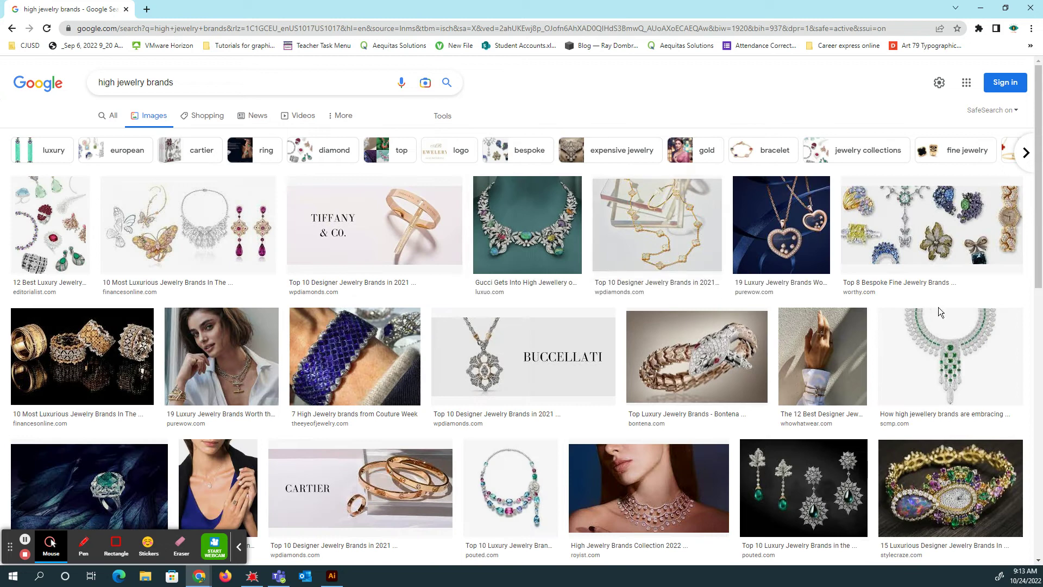
Step: Save the Buccellati necklace image as a PNG into the brand board folder, then return to Illustrator
scroll(938, 309, down, 3)
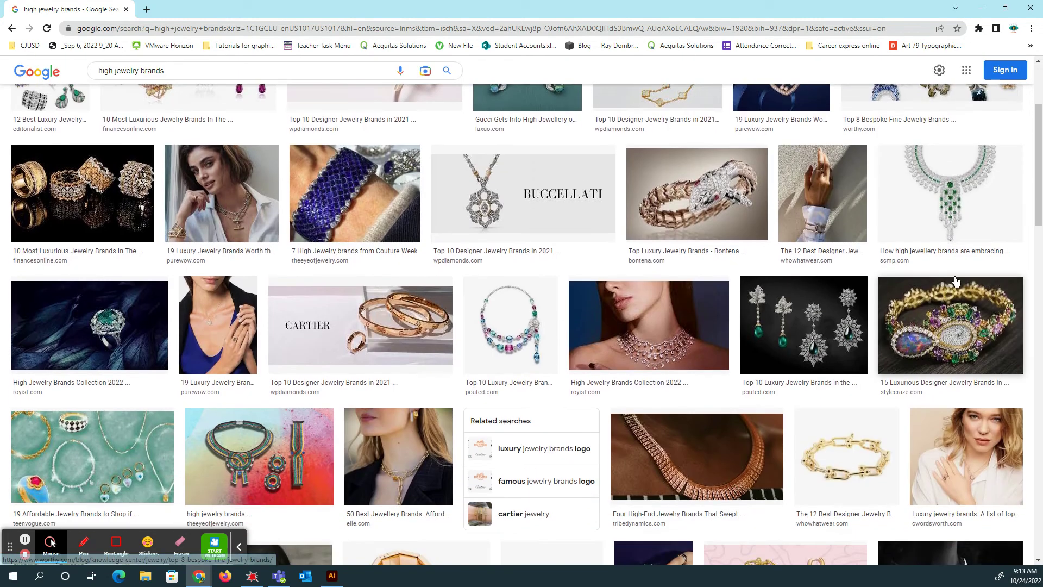
click(557, 218)
right_click(820, 234)
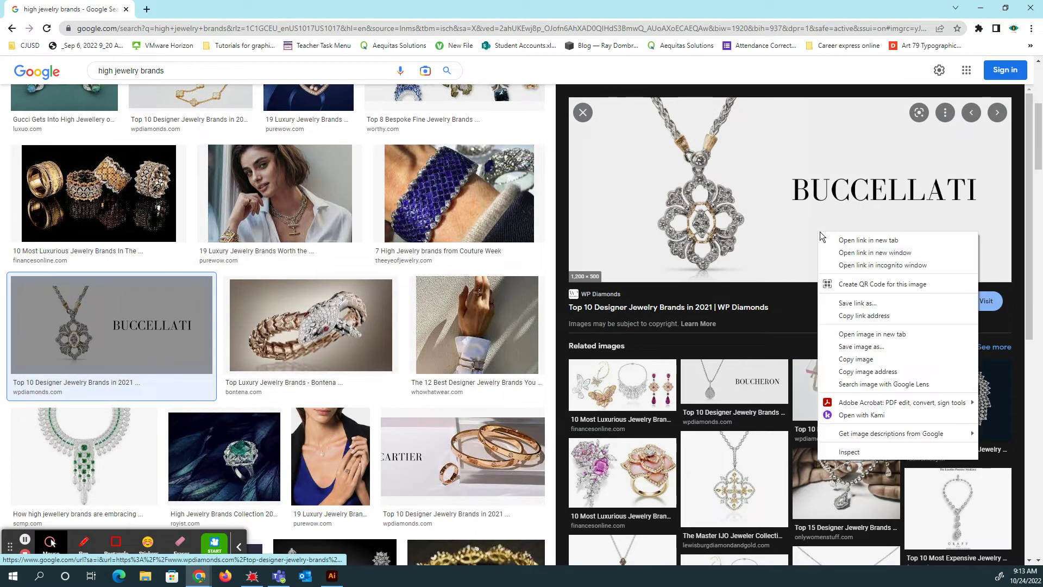
click(864, 358)
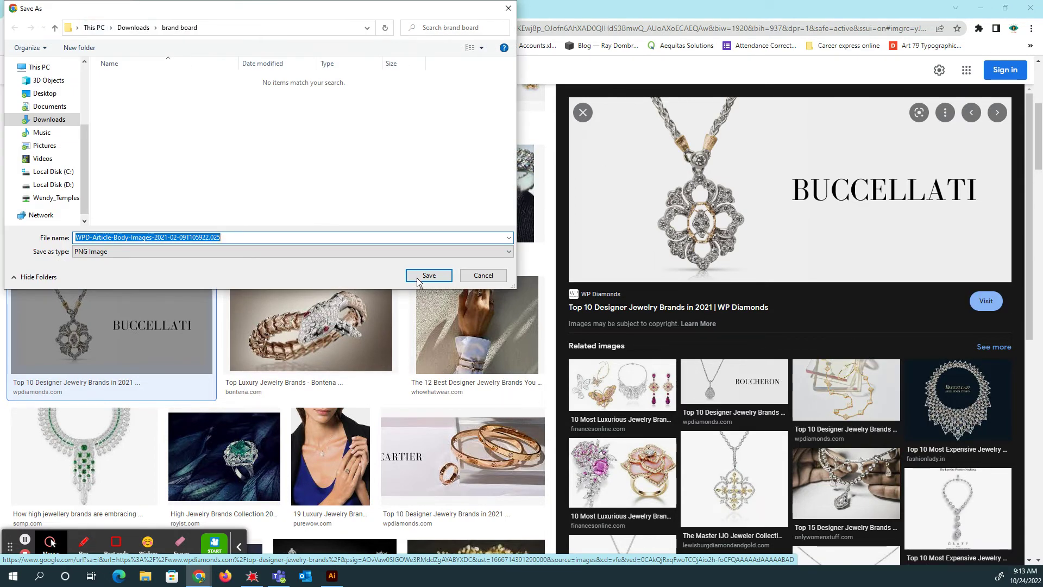
click(428, 275)
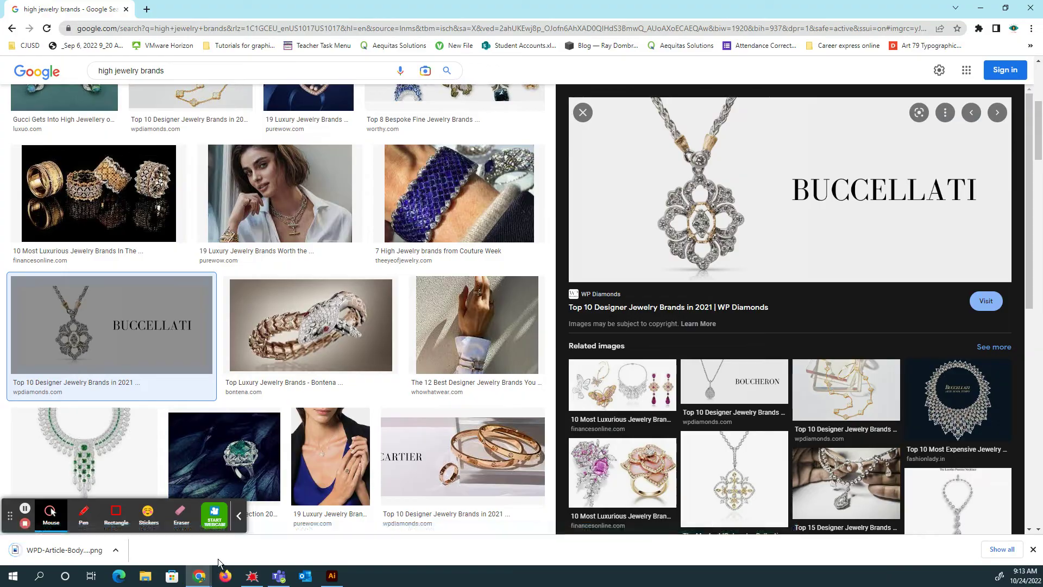
click(332, 575)
click(259, 321)
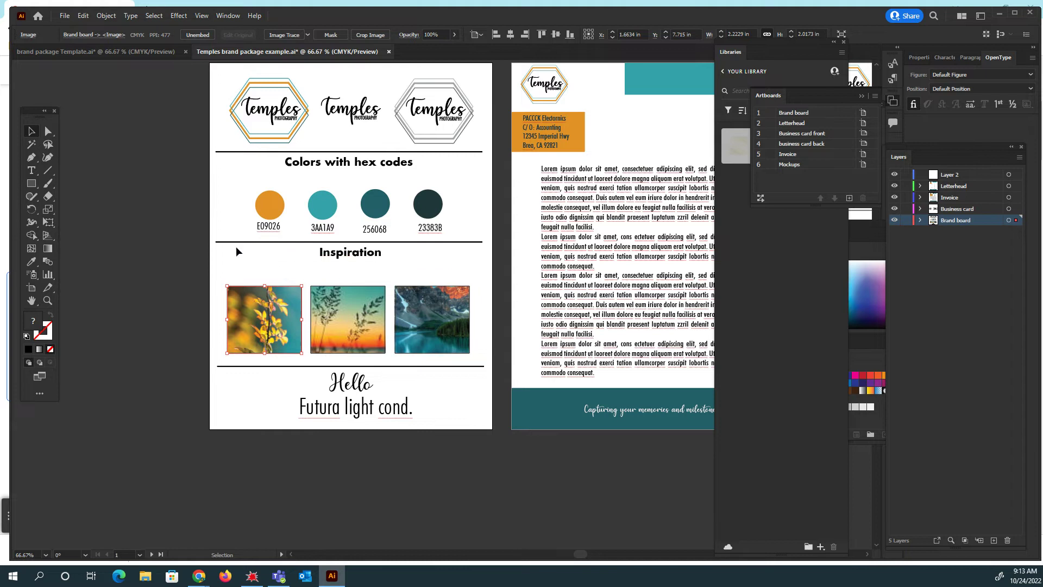
Step: In the brand package Template, add an export asset from the Inspiration objects, then undo it
click(471, 268)
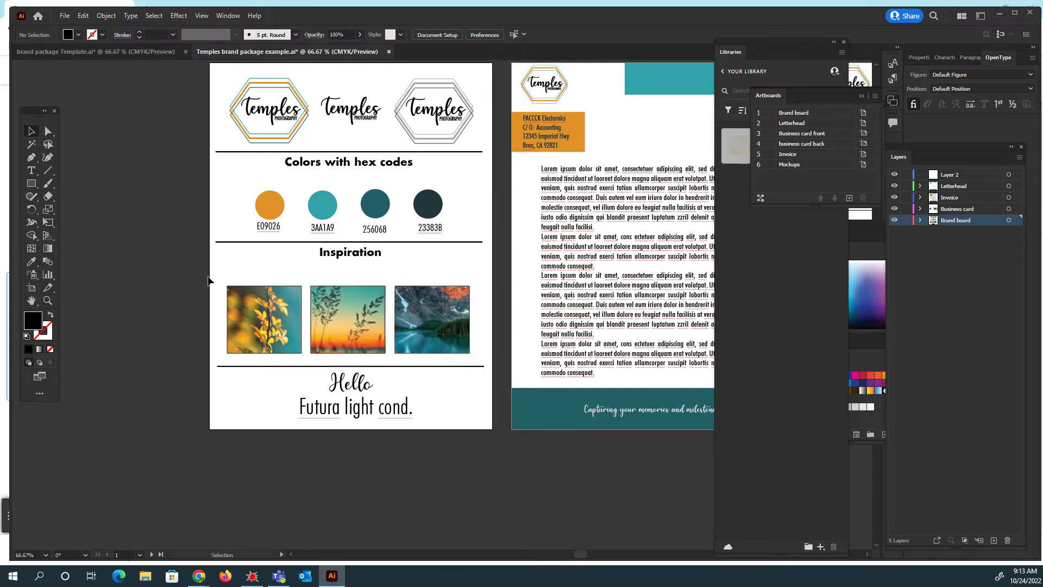
click(104, 52)
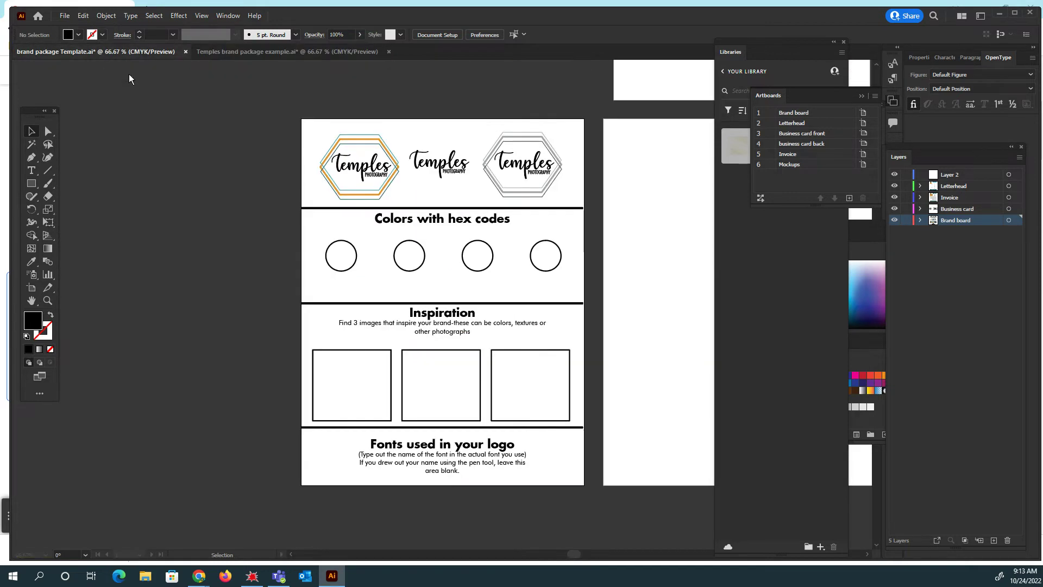
drag(378, 398, 387, 405)
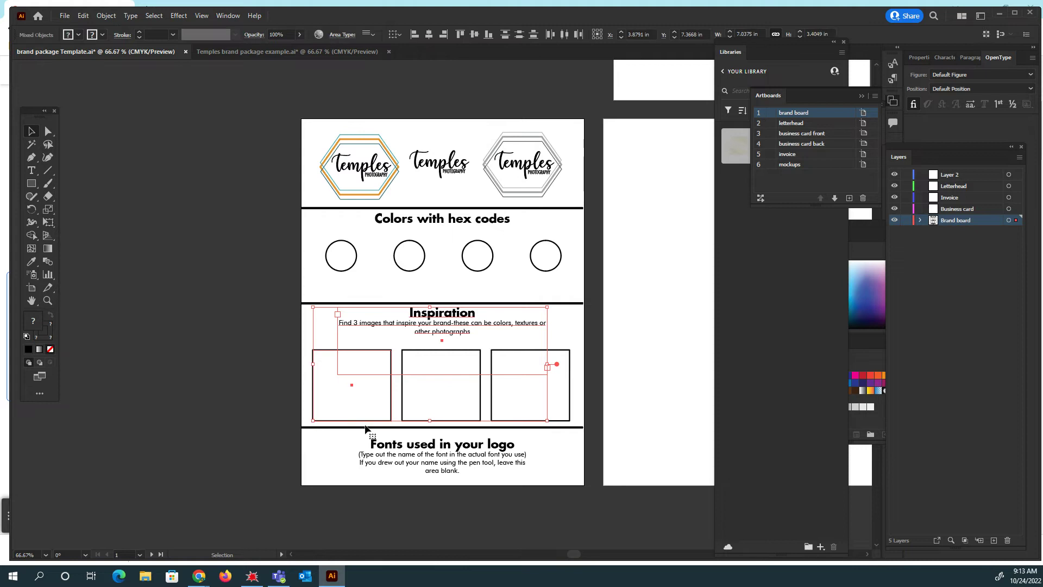
right_click(321, 395)
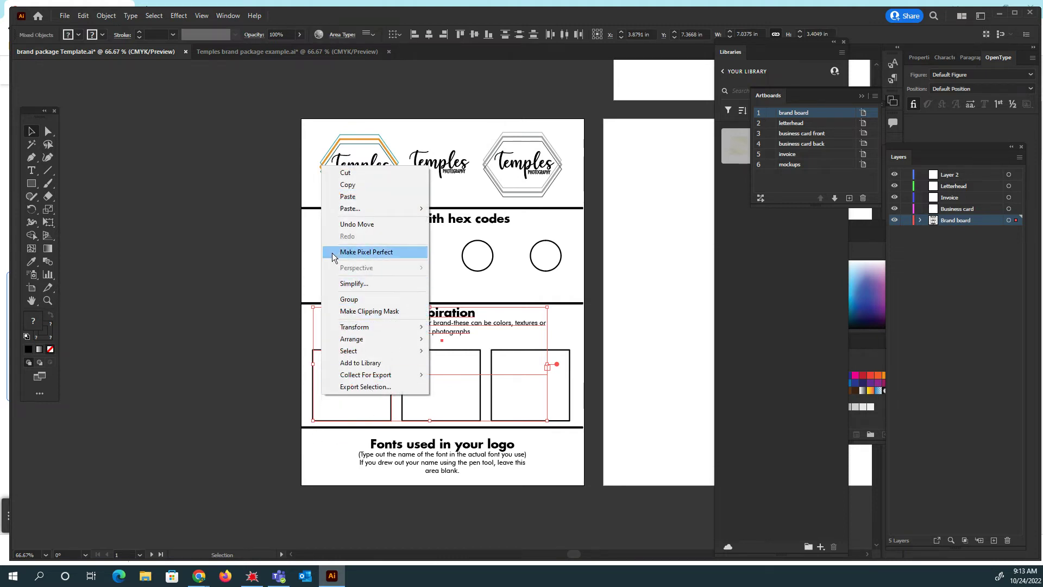
click(365, 387)
click(660, 409)
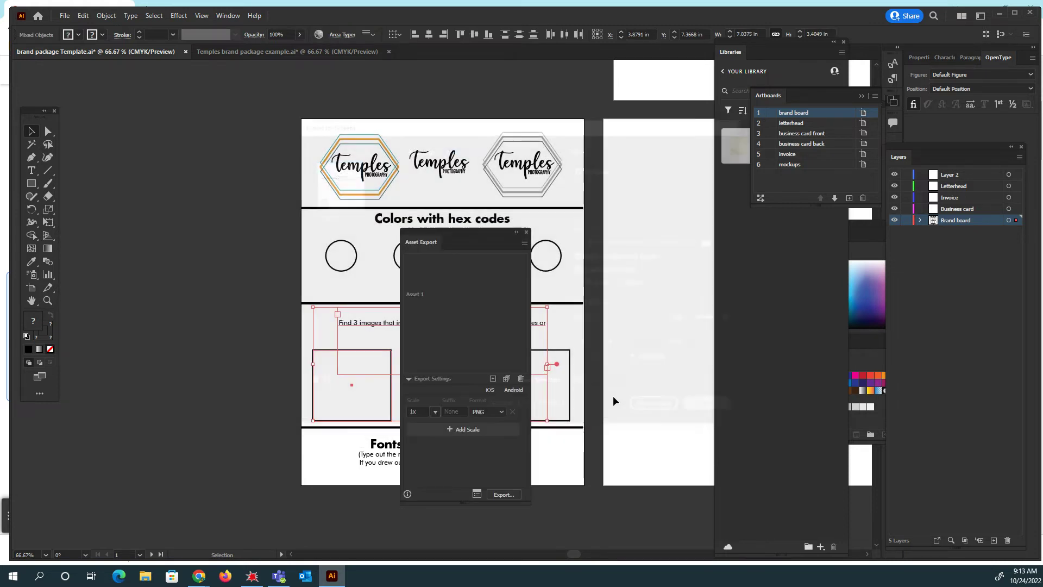
right_click(612, 395)
click(574, 397)
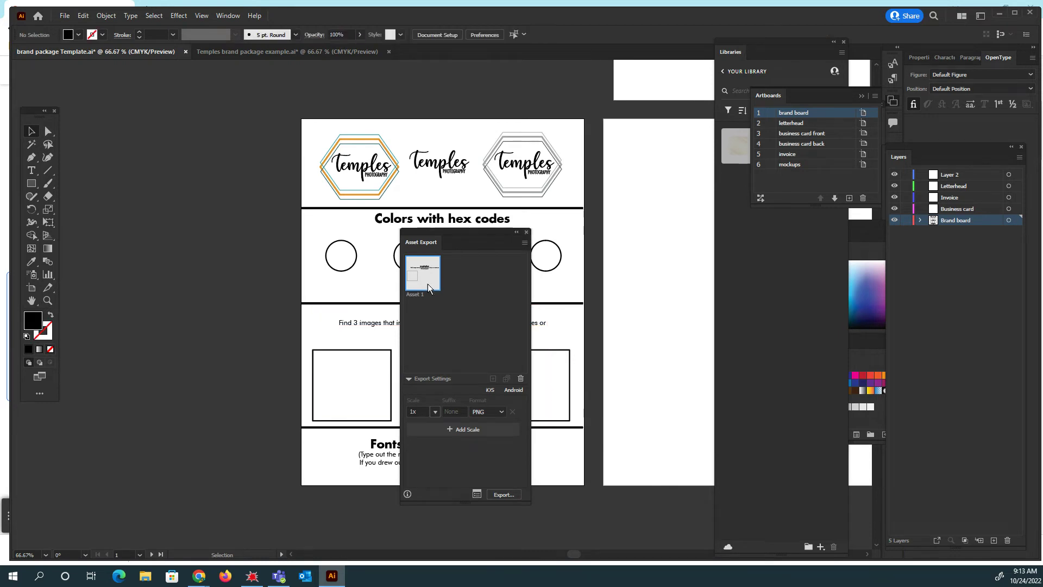
click(526, 232)
right_click(354, 383)
click(334, 350)
Step: Select and delete the first Inspiration placeholder box
click(333, 351)
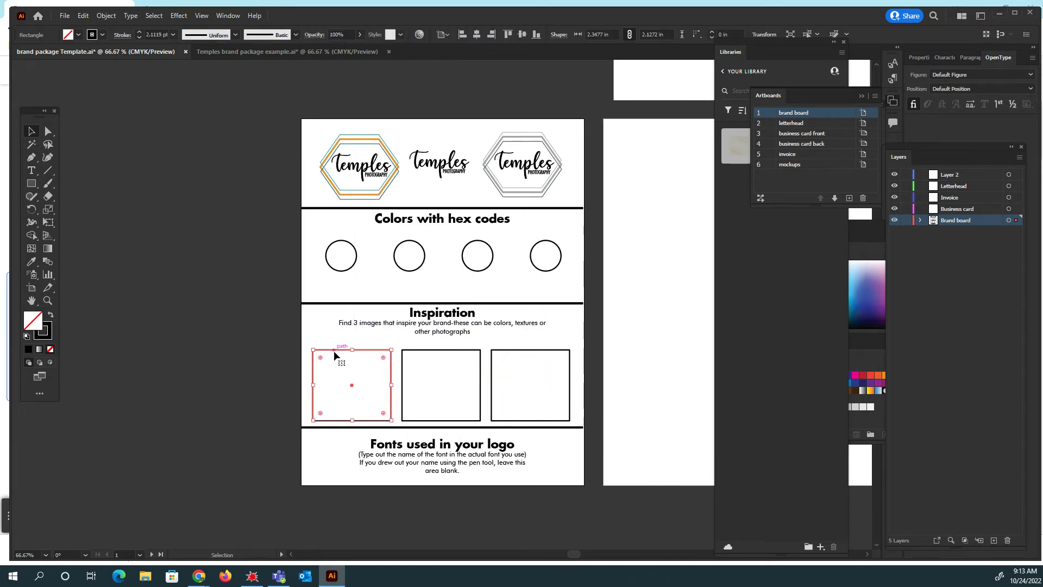
click(64, 15)
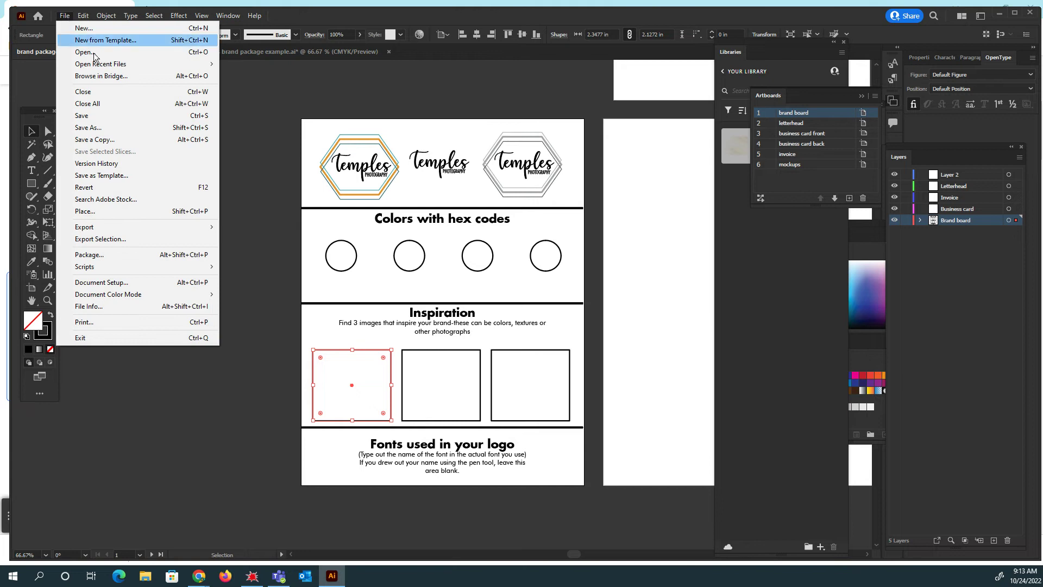
click(323, 324)
click(323, 325)
click(338, 350)
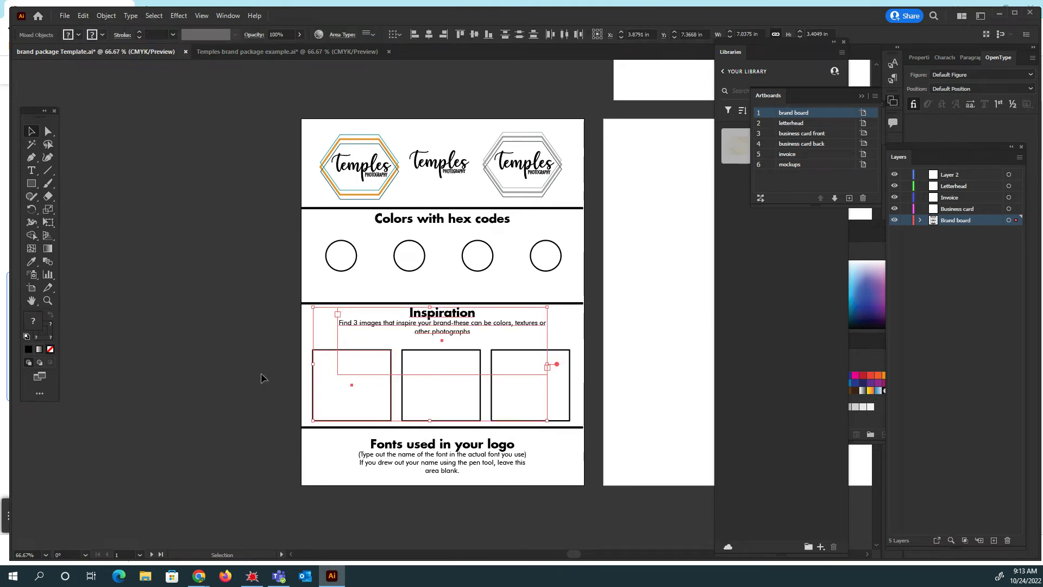
click(260, 373)
click(313, 403)
key(Delete)
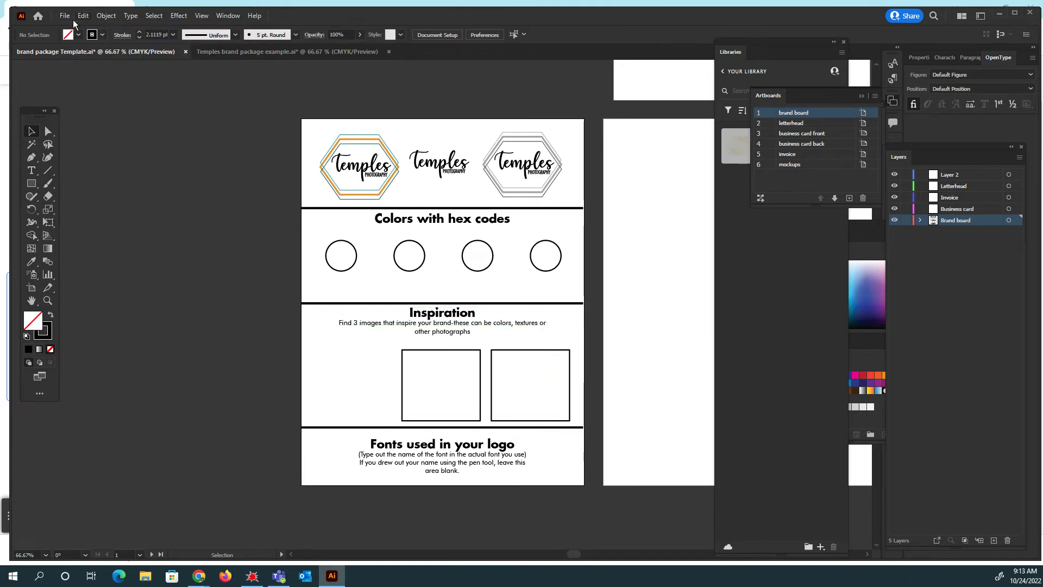
click(64, 16)
Step: Place the BUCCELLATI jewellery image from the brand board folder using Extra large icons
click(71, 212)
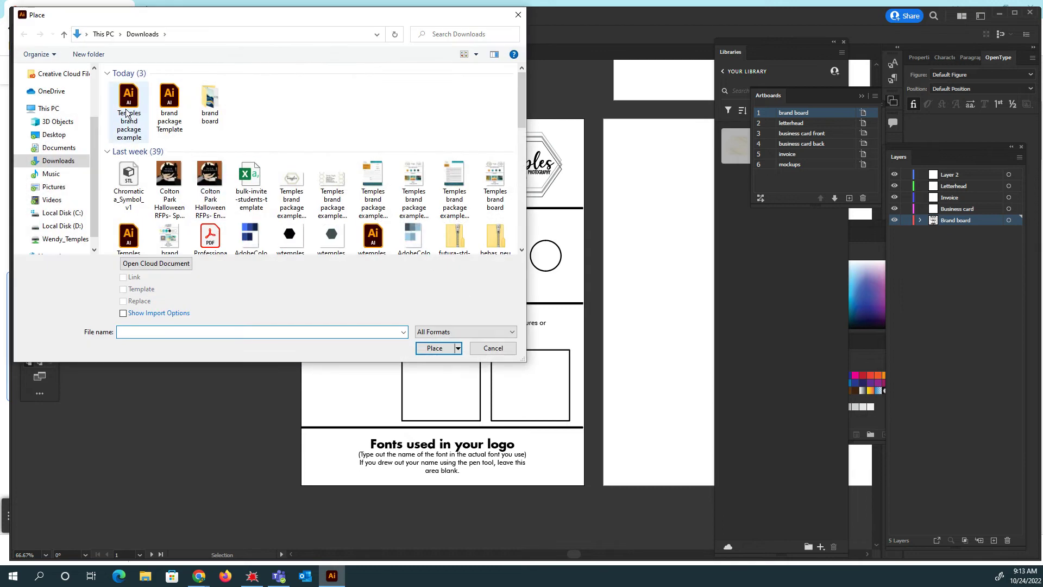
double_click(209, 103)
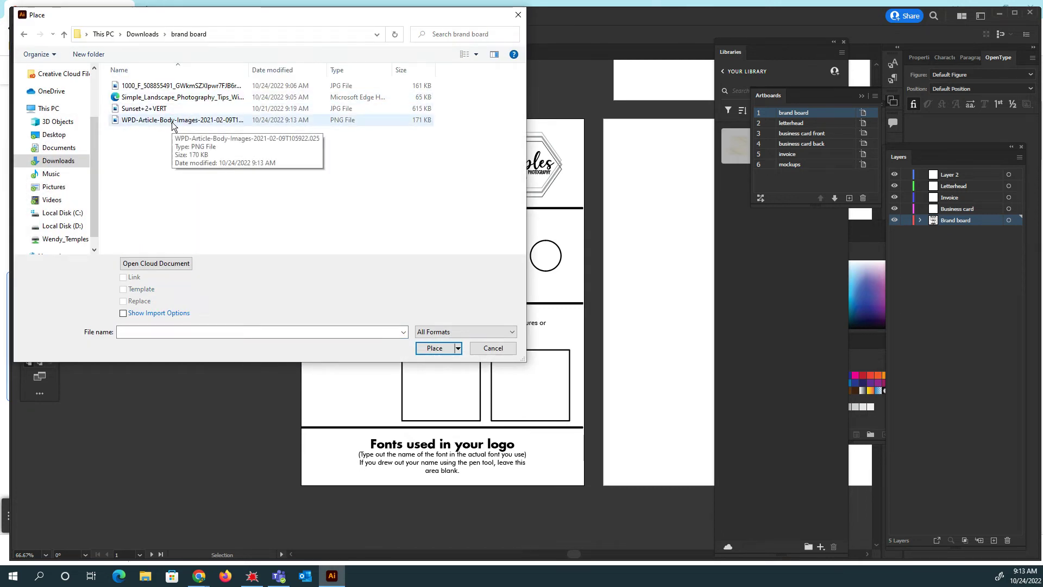
right_click(282, 185)
mouse_move(319, 192)
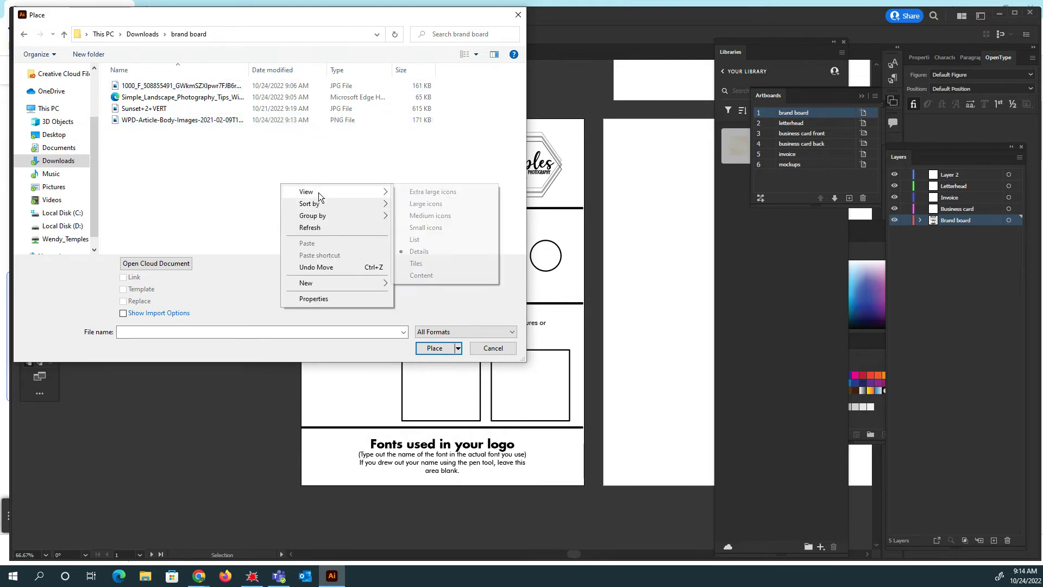
click(432, 192)
scroll(314, 192, down, 2)
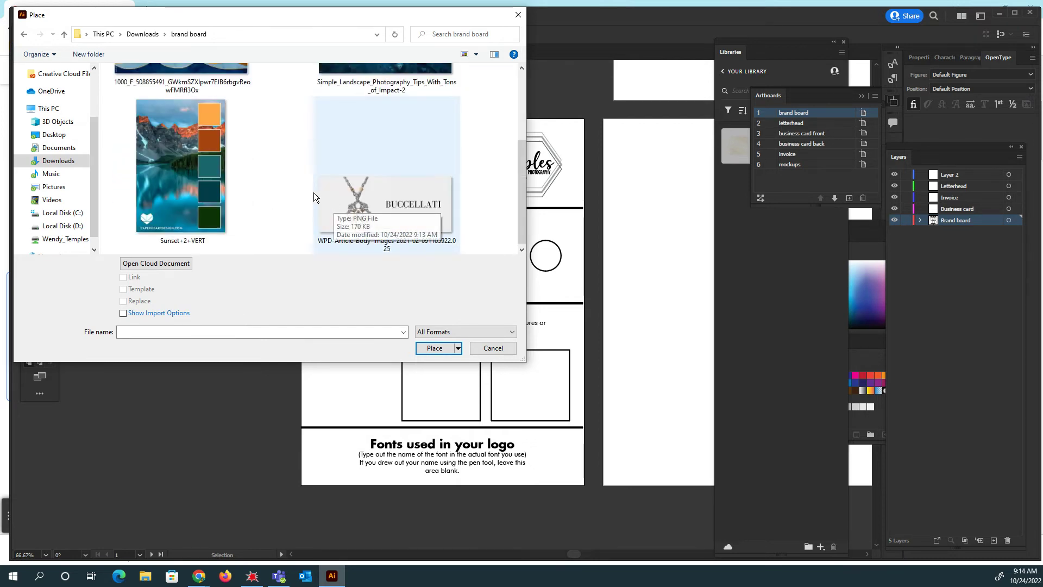
double_click(438, 200)
click(437, 199)
Step: Scale the Buccellati image down and move it into the first Inspiration box
drag(591, 302, 406, 370)
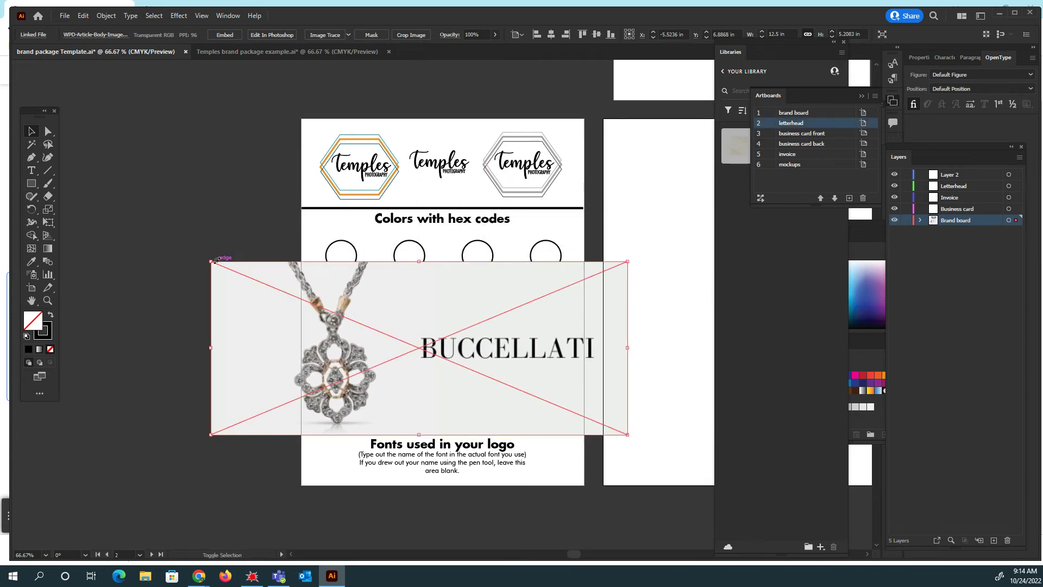
drag(213, 261, 465, 367)
drag(567, 401, 415, 380)
drag(475, 346, 373, 386)
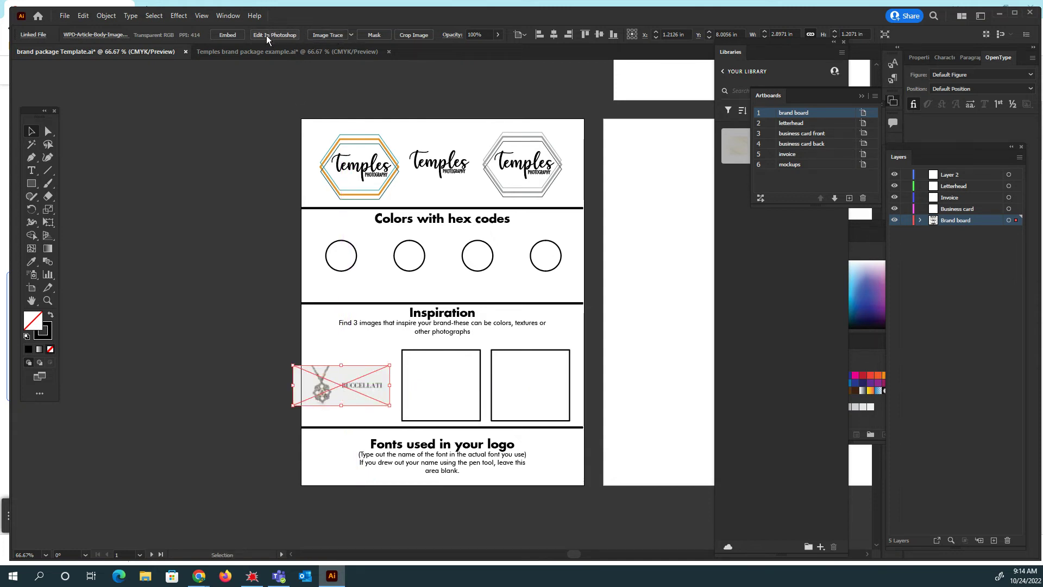
click(416, 34)
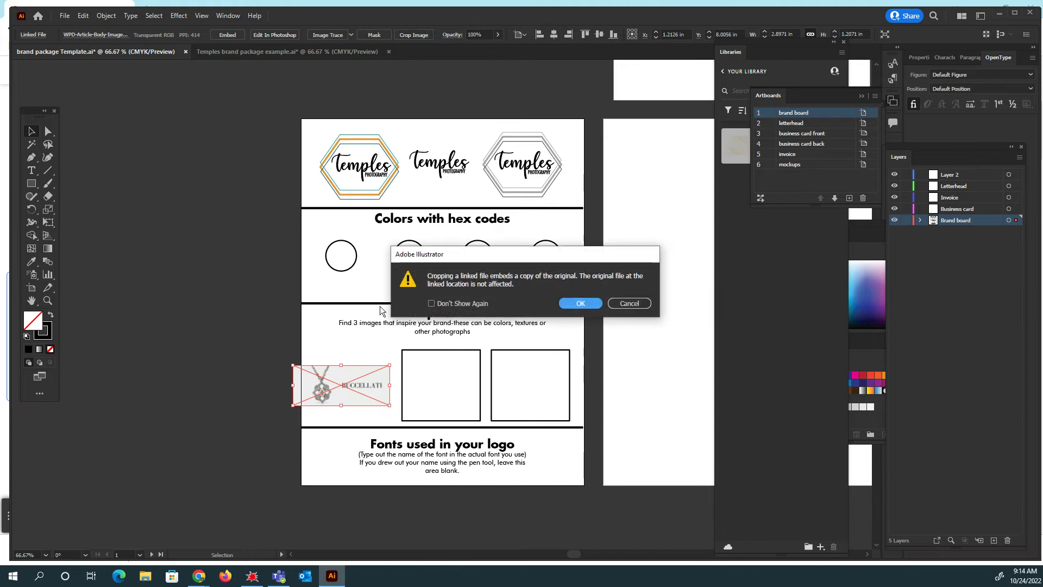
Step: Embed and crop the image to the BUCCELLATI wordmark, then stretch it to fill the first box
click(580, 303)
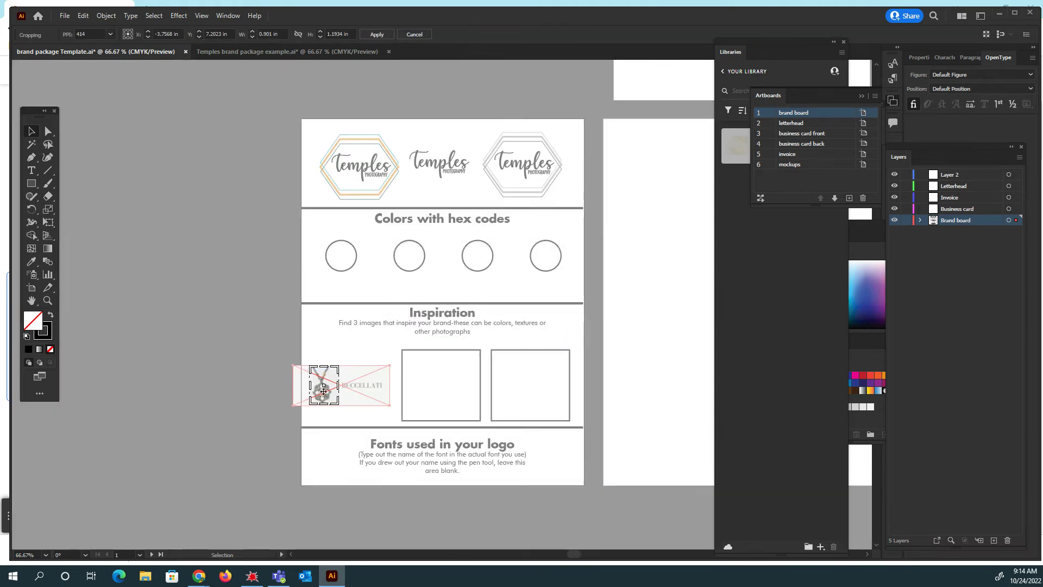
mouse_move(324, 390)
mouse_down()
mouse_move(373, 390)
mouse_move(337, 385)
mouse_up()
key(Return)
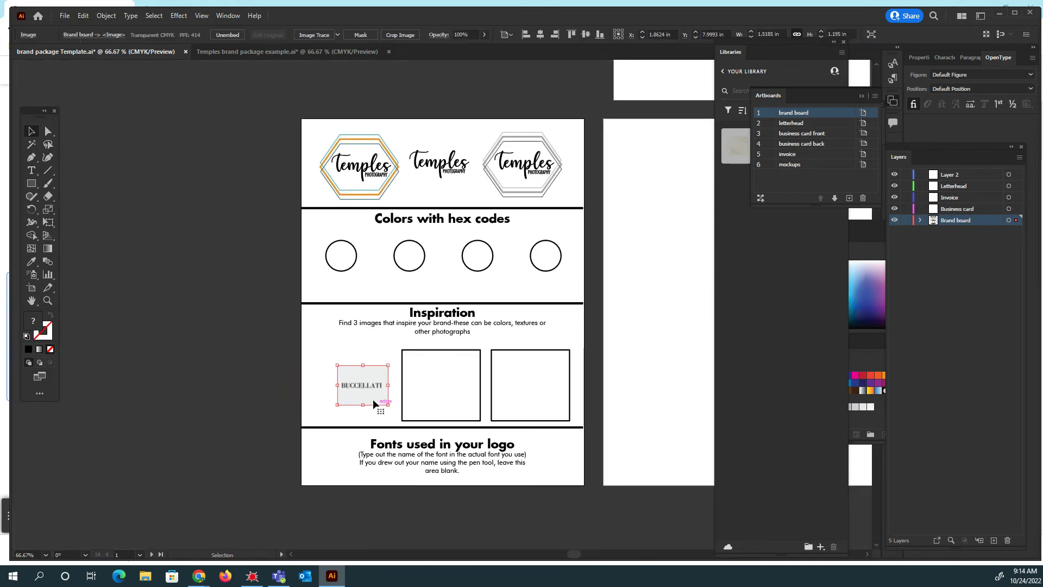
drag(337, 365, 315, 348)
mouse_move(388, 405)
mouse_down()
mouse_move(400, 429)
mouse_move(386, 399)
mouse_move(377, 402)
mouse_move(393, 416)
mouse_up()
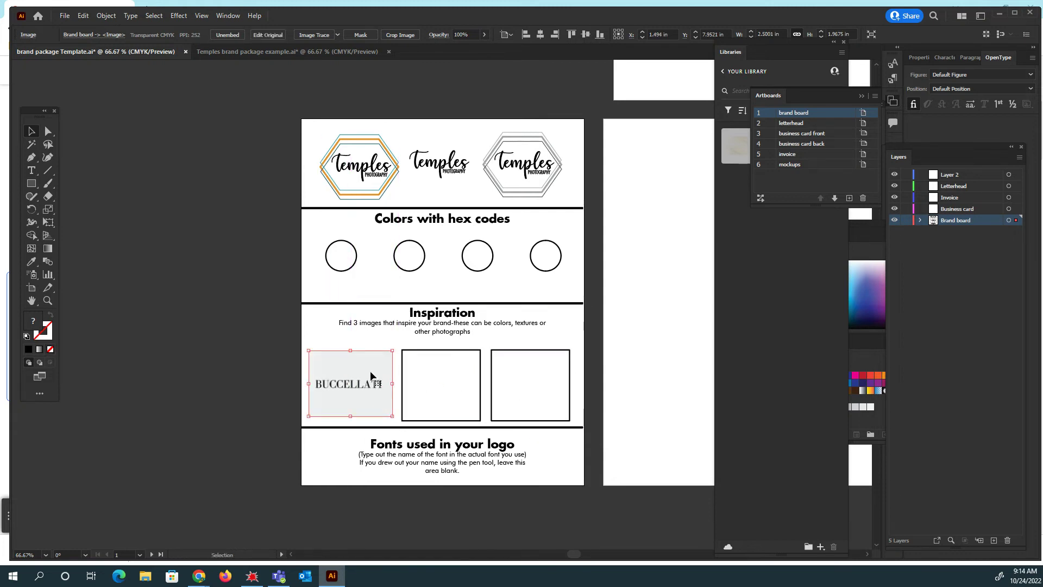
click(228, 419)
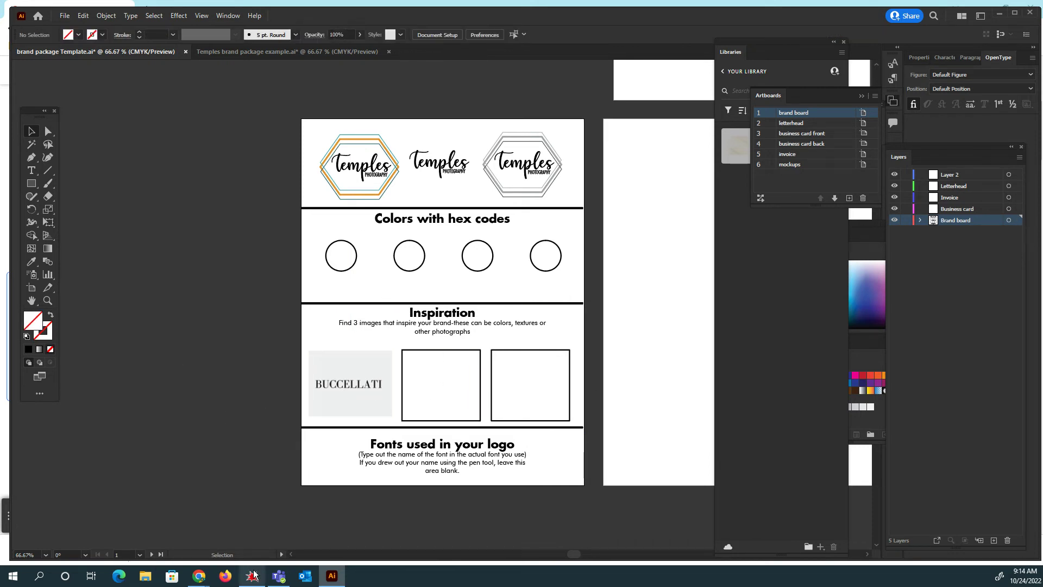
Step: Switch to the Temples brand package example and start editing its Hello/Futura label
click(445, 459)
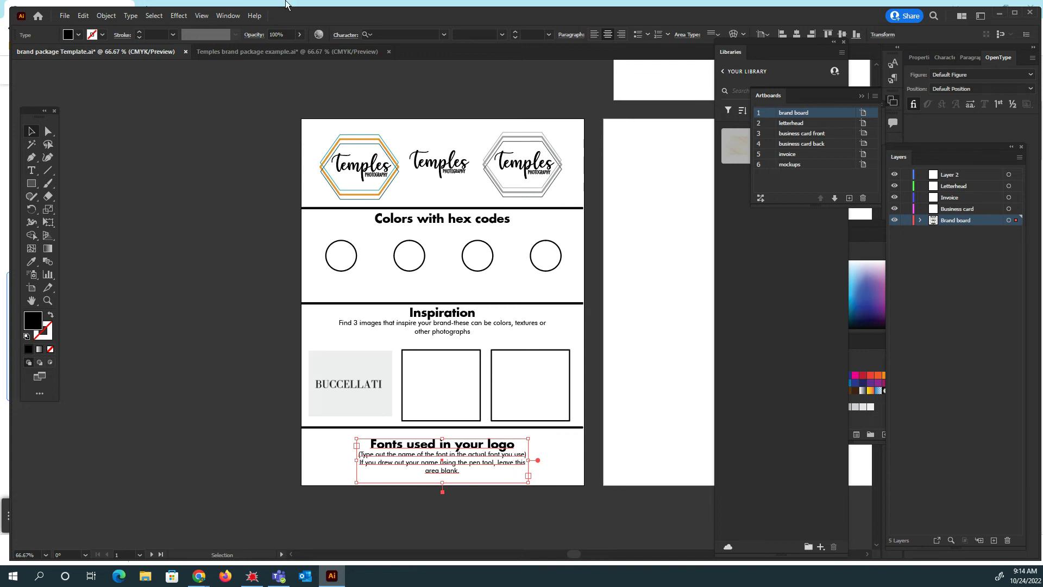
click(266, 52)
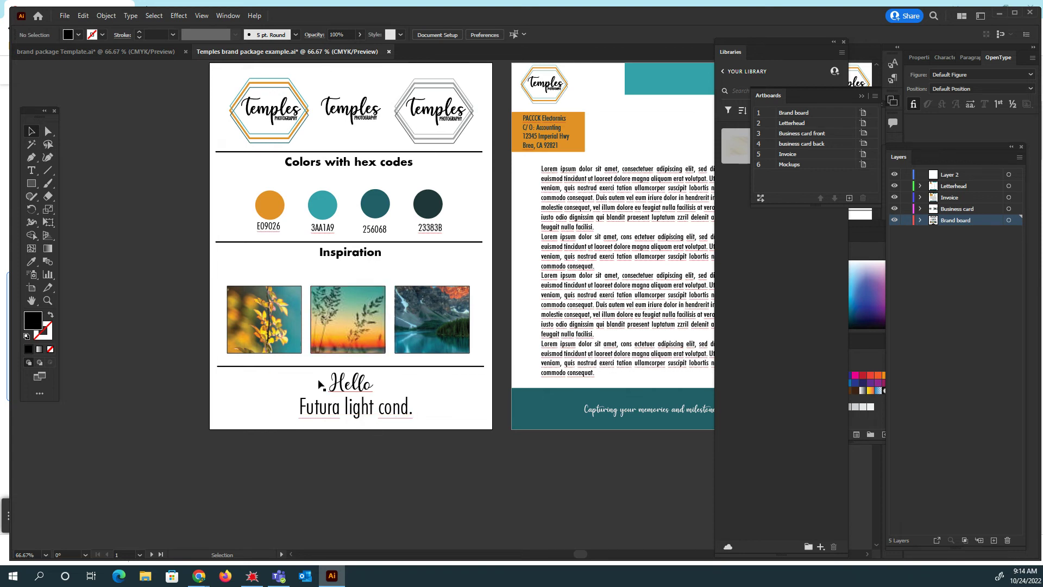
click(362, 383)
double_click(363, 383)
double_click(373, 383)
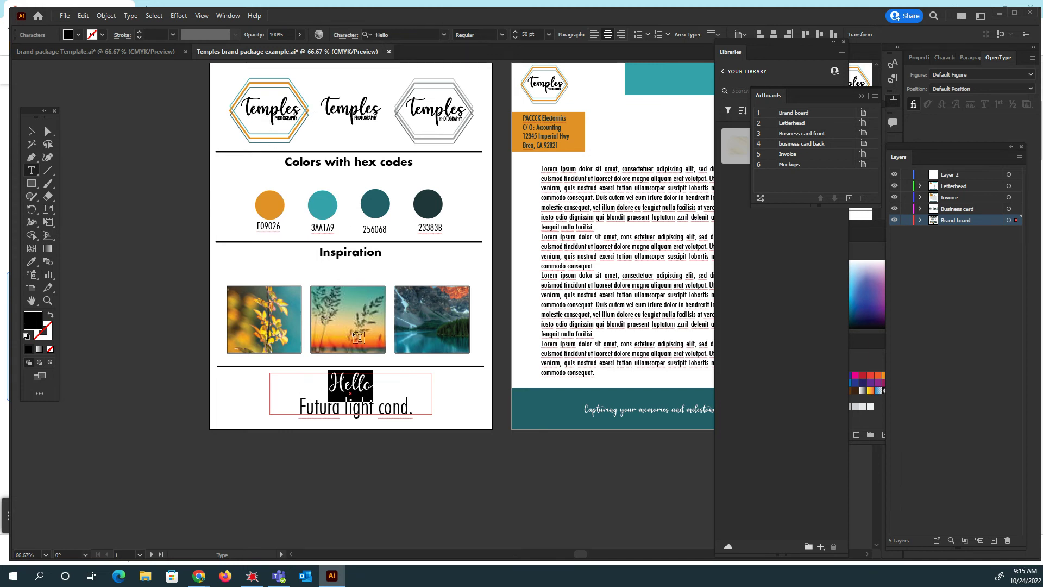
Step: Select the 'Futura light cond.' text and confirm its font is Futura Light Condensed BT
key(Left)
key(shift+End)
double_click(342, 418)
click(342, 418)
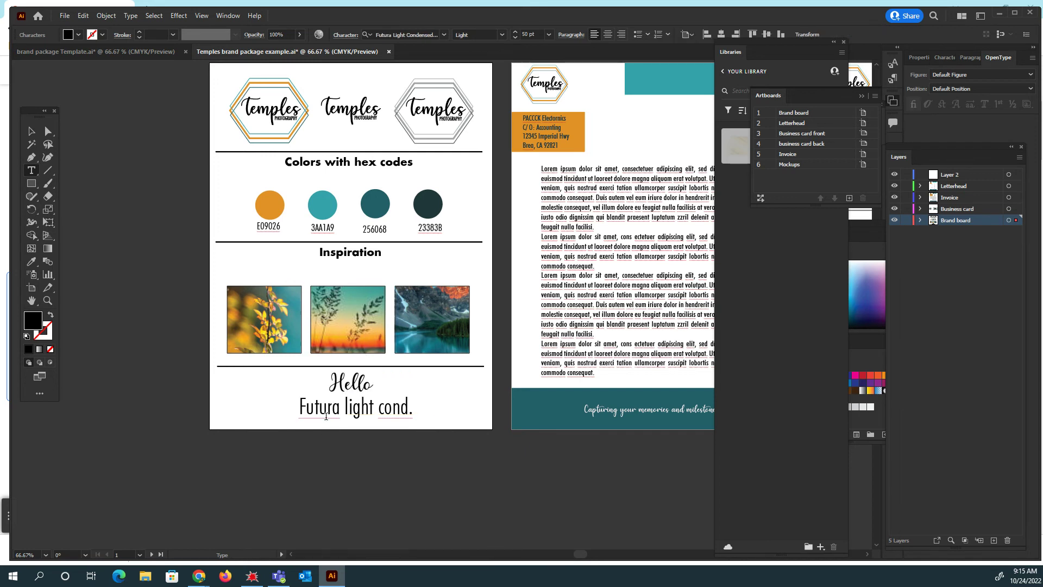
double_click(342, 418)
shift+click(410, 410)
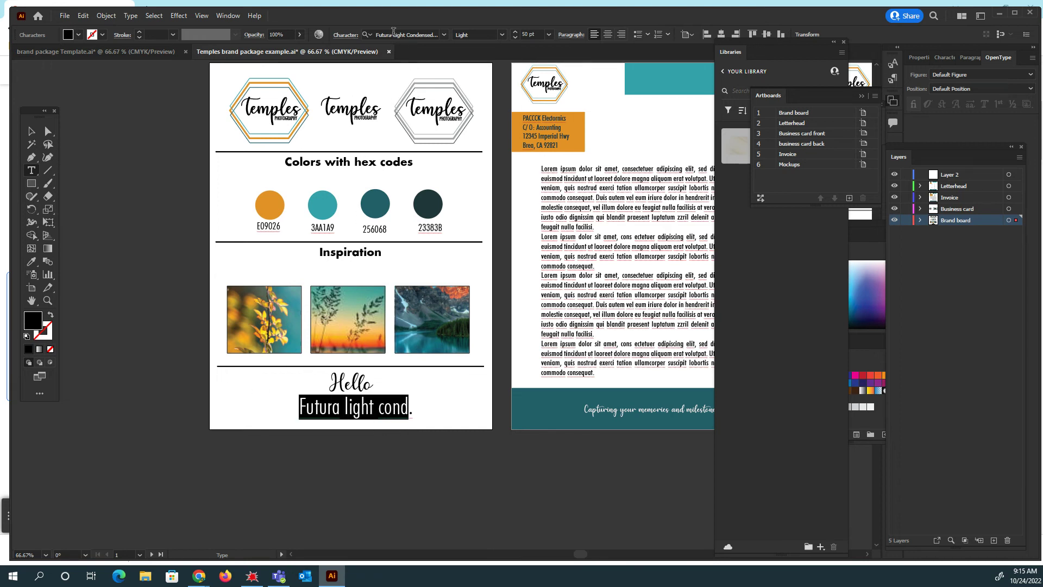
click(443, 34)
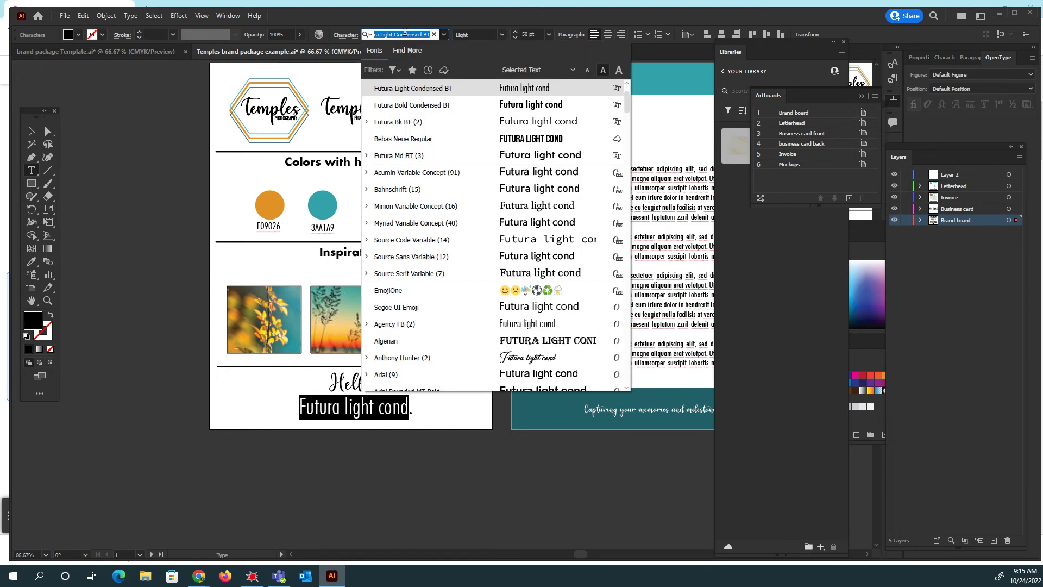
click(405, 33)
click(315, 408)
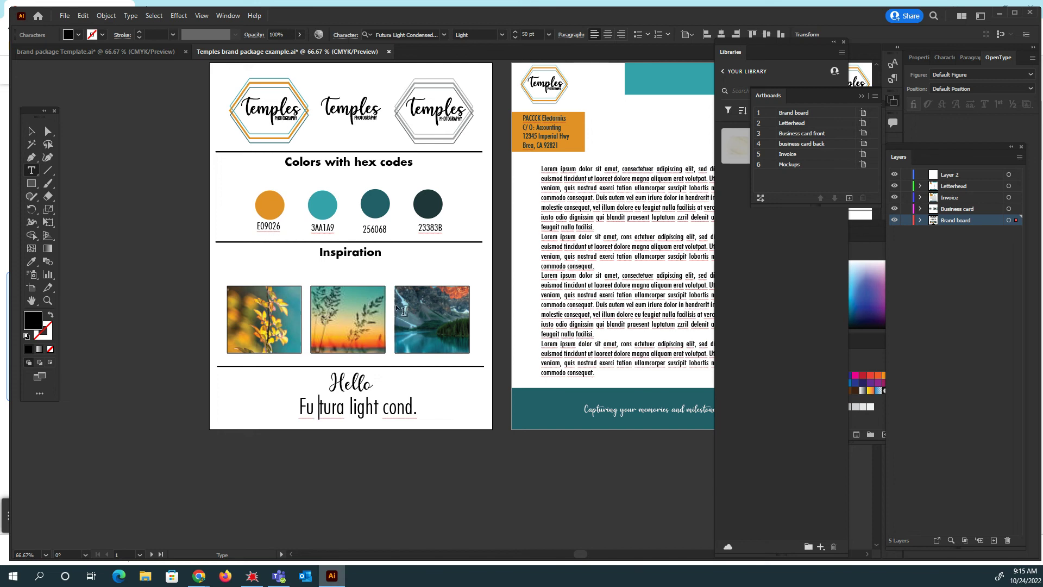
Step: Remove the stray space inside the word 'Futura' in the label
key(Delete)
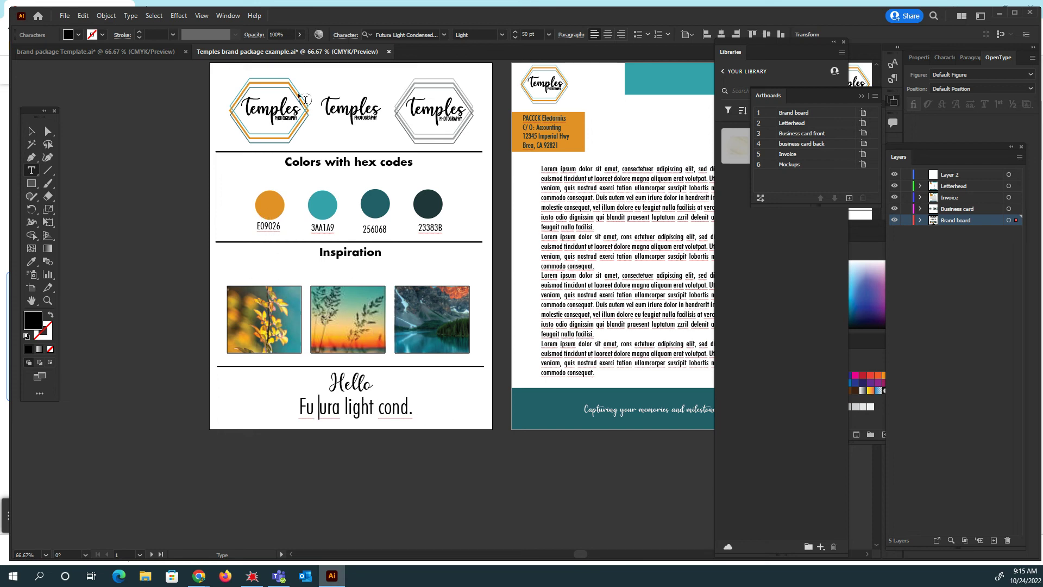
key(BackSpace)
text(t)
click(65, 17)
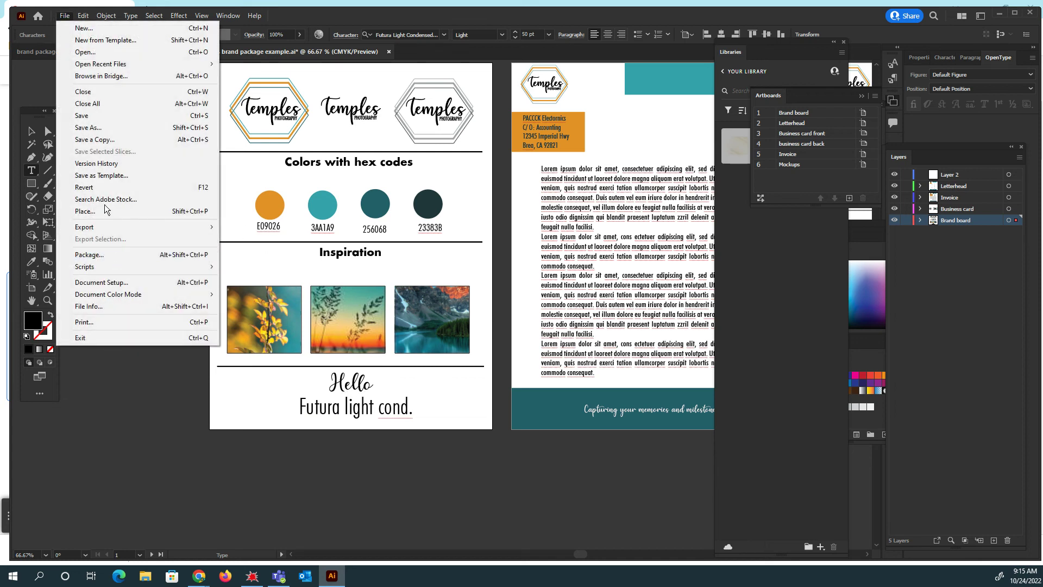
Step: Save the Temples example over its existing .ai file in Downloads with Illustrator 2020 options
click(90, 127)
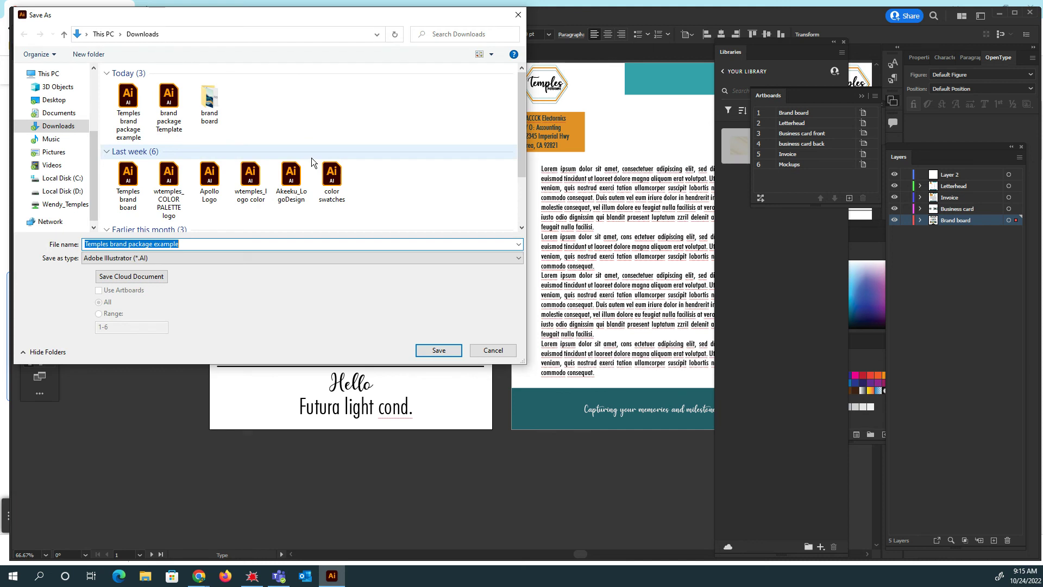
click(439, 350)
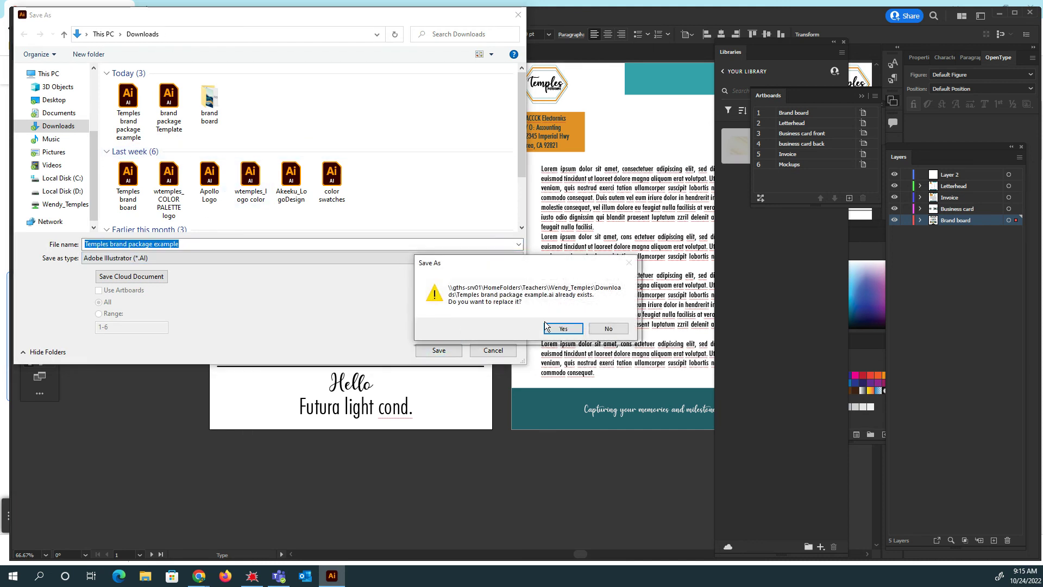
click(546, 327)
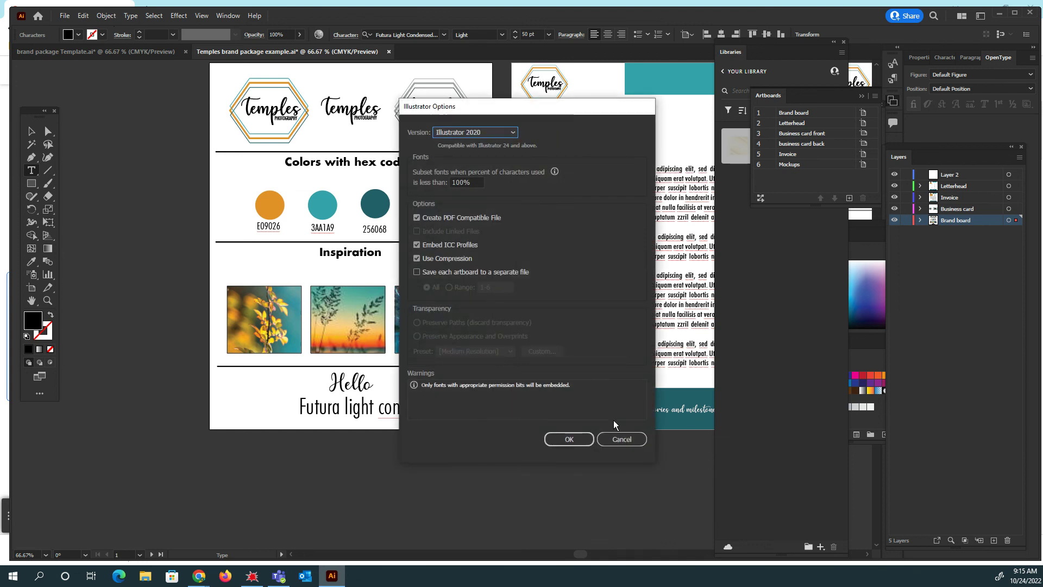
click(569, 439)
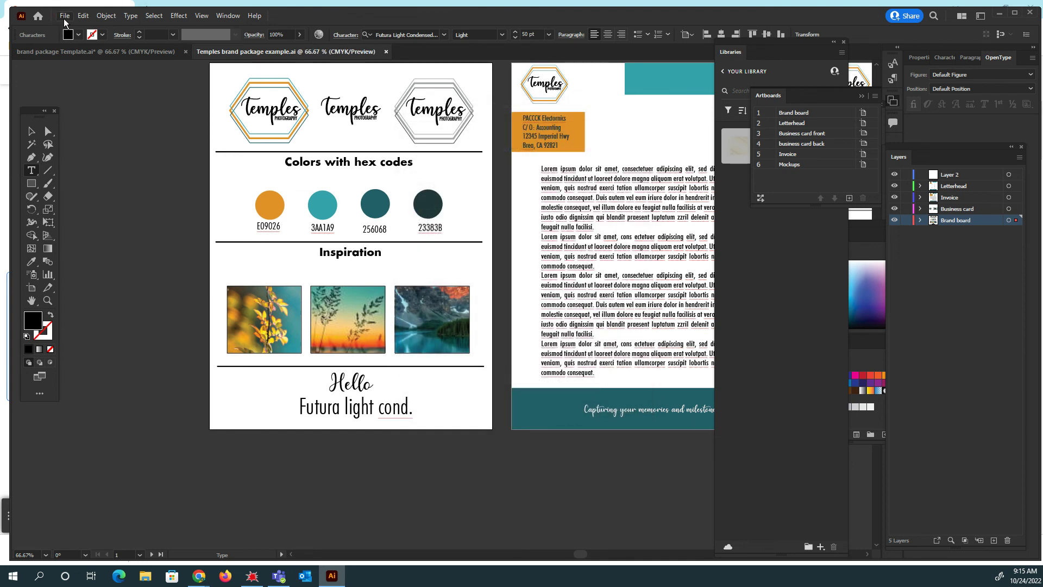
click(58, 16)
Step: Export all artboards as JPEG images at Medium (150 ppi) resolution
mouse_move(213, 233)
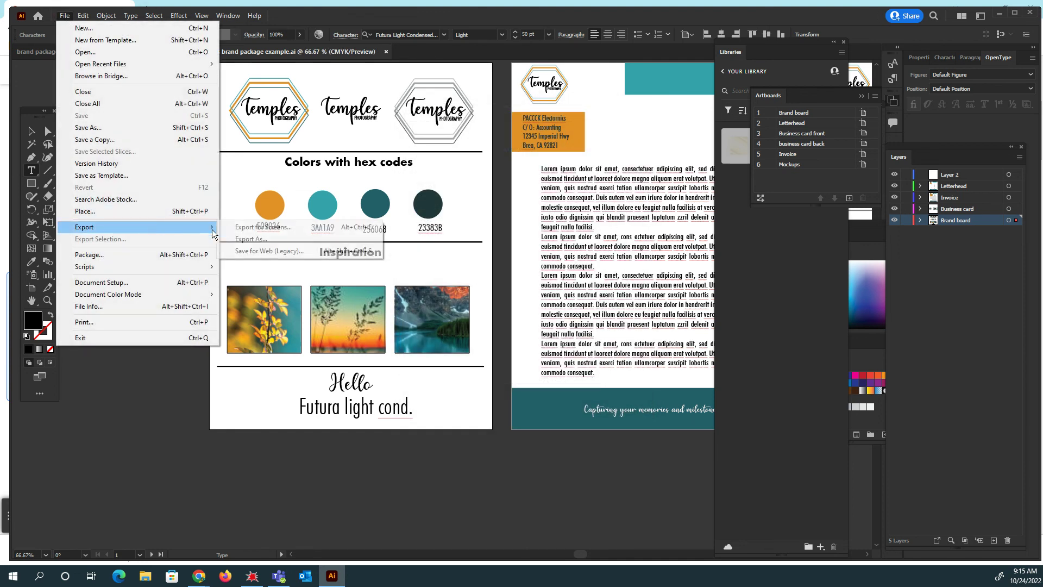
click(250, 239)
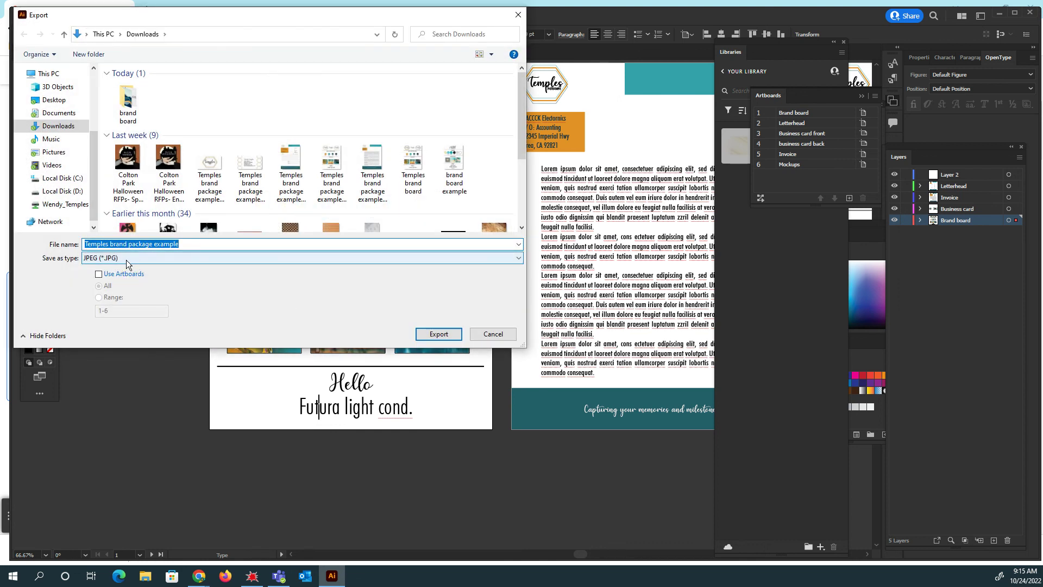
click(119, 275)
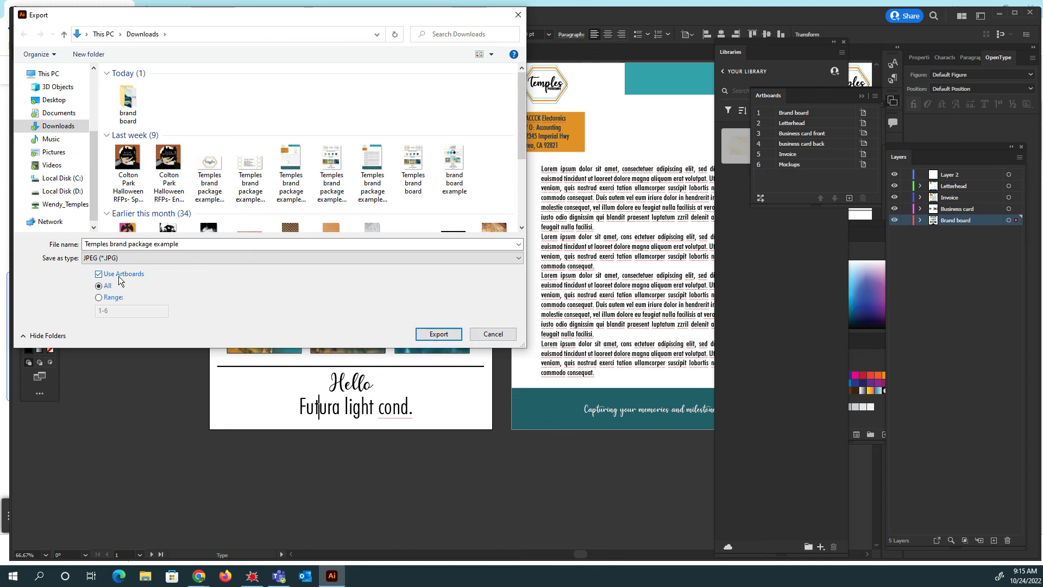
click(440, 333)
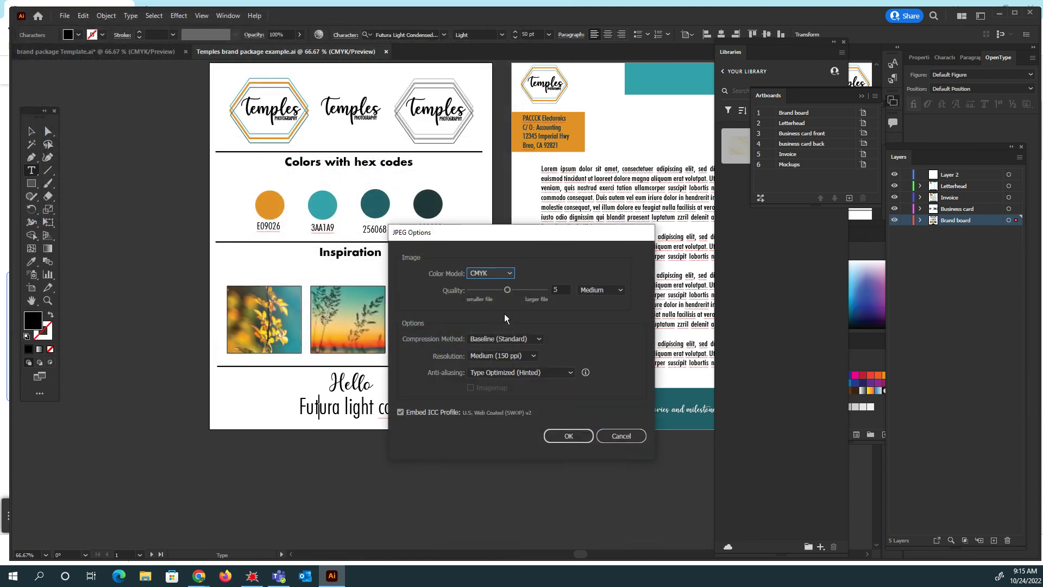
click(525, 356)
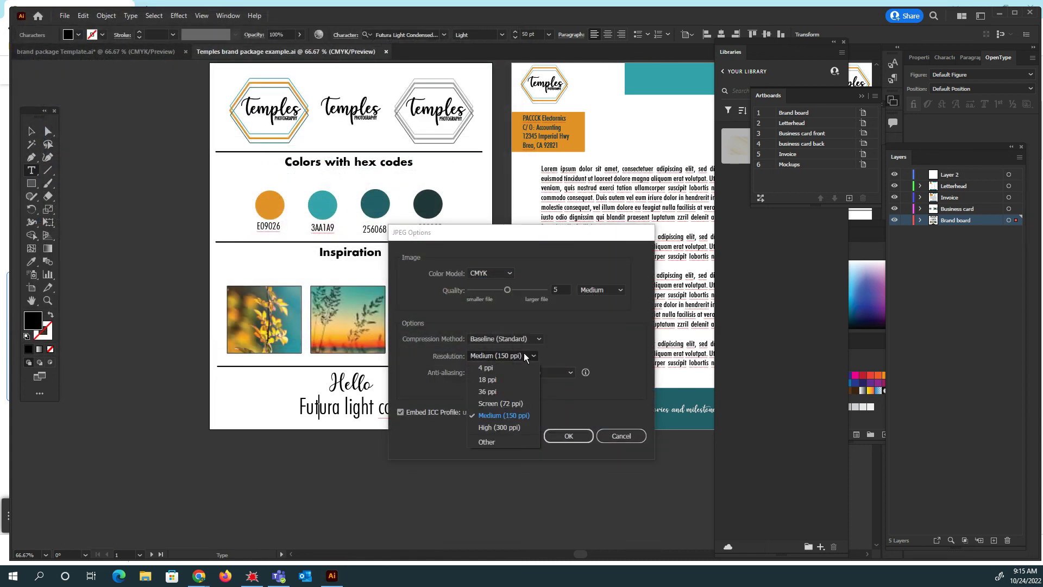
click(521, 416)
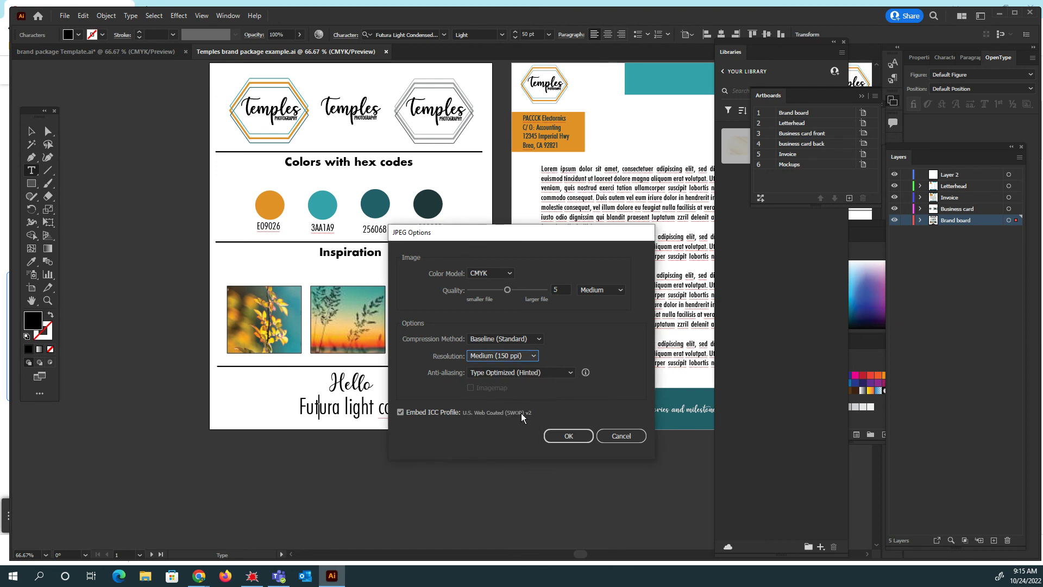
click(567, 436)
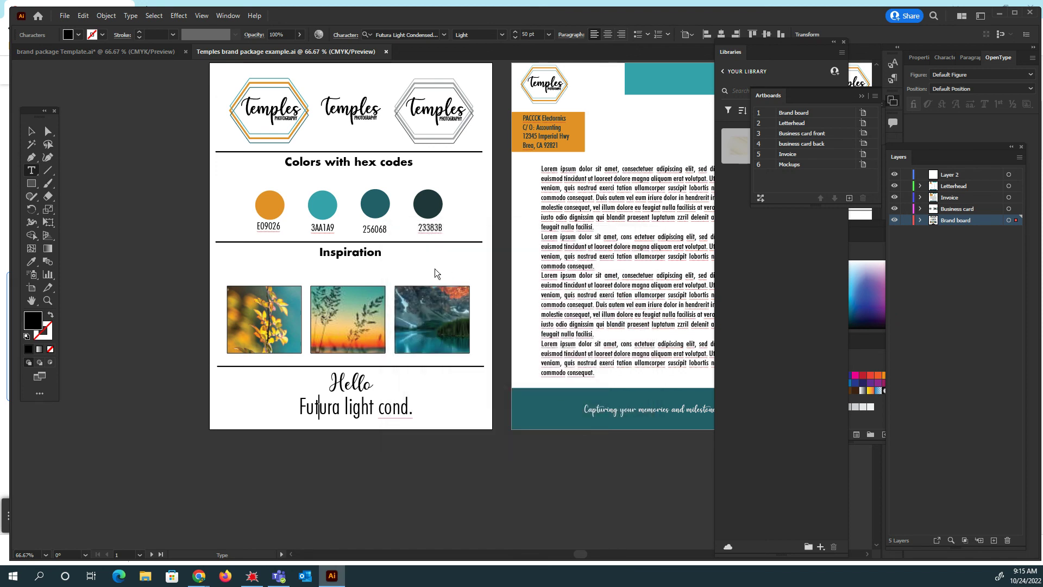